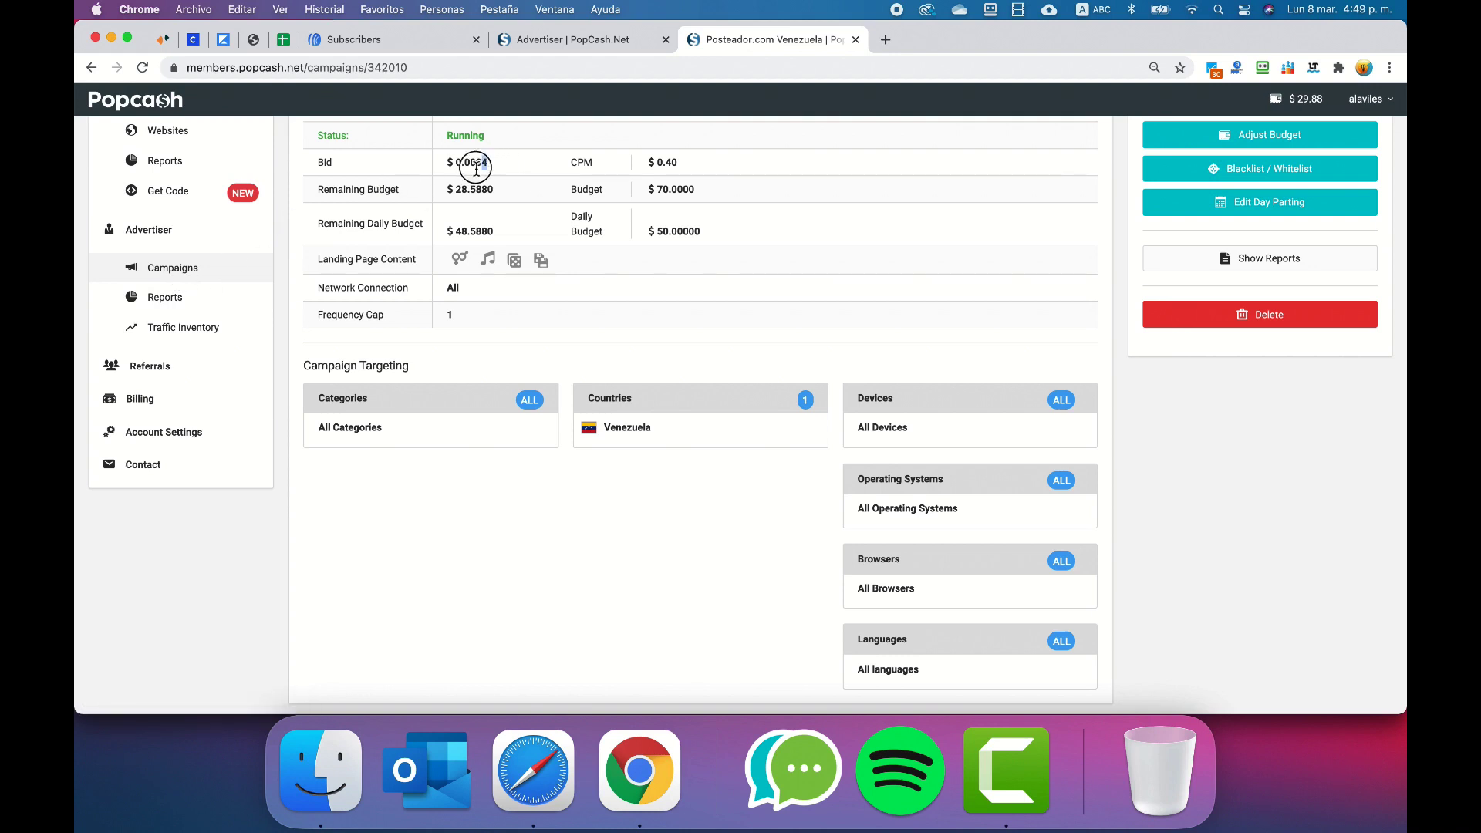
Check the Venezuela campaign's bid against the CPM and amount spent in the PopCash advertiser report.
left_click_drag(494, 165, 453, 170)
left_click(394, 42)
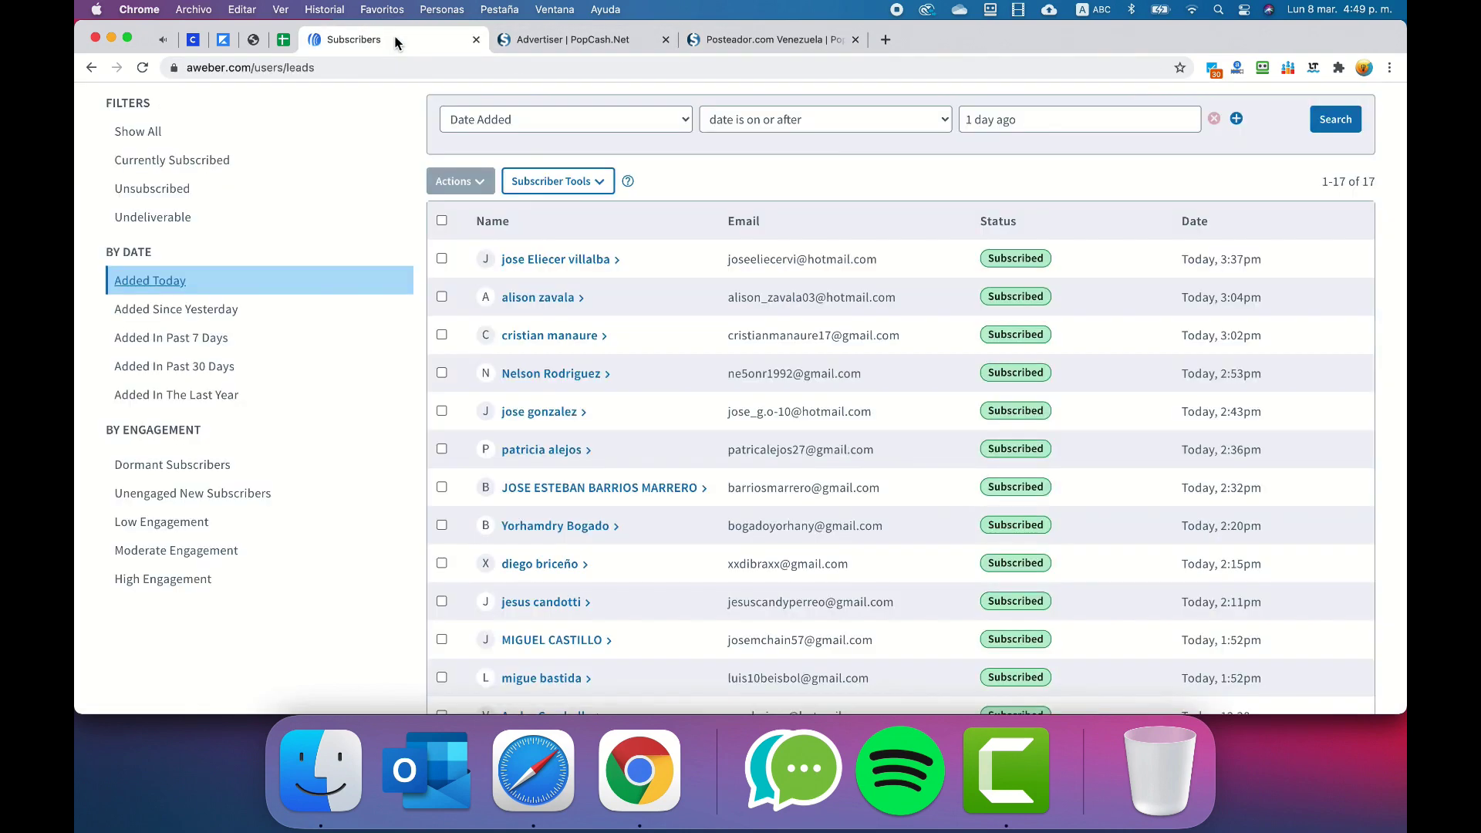
left_click(593, 40)
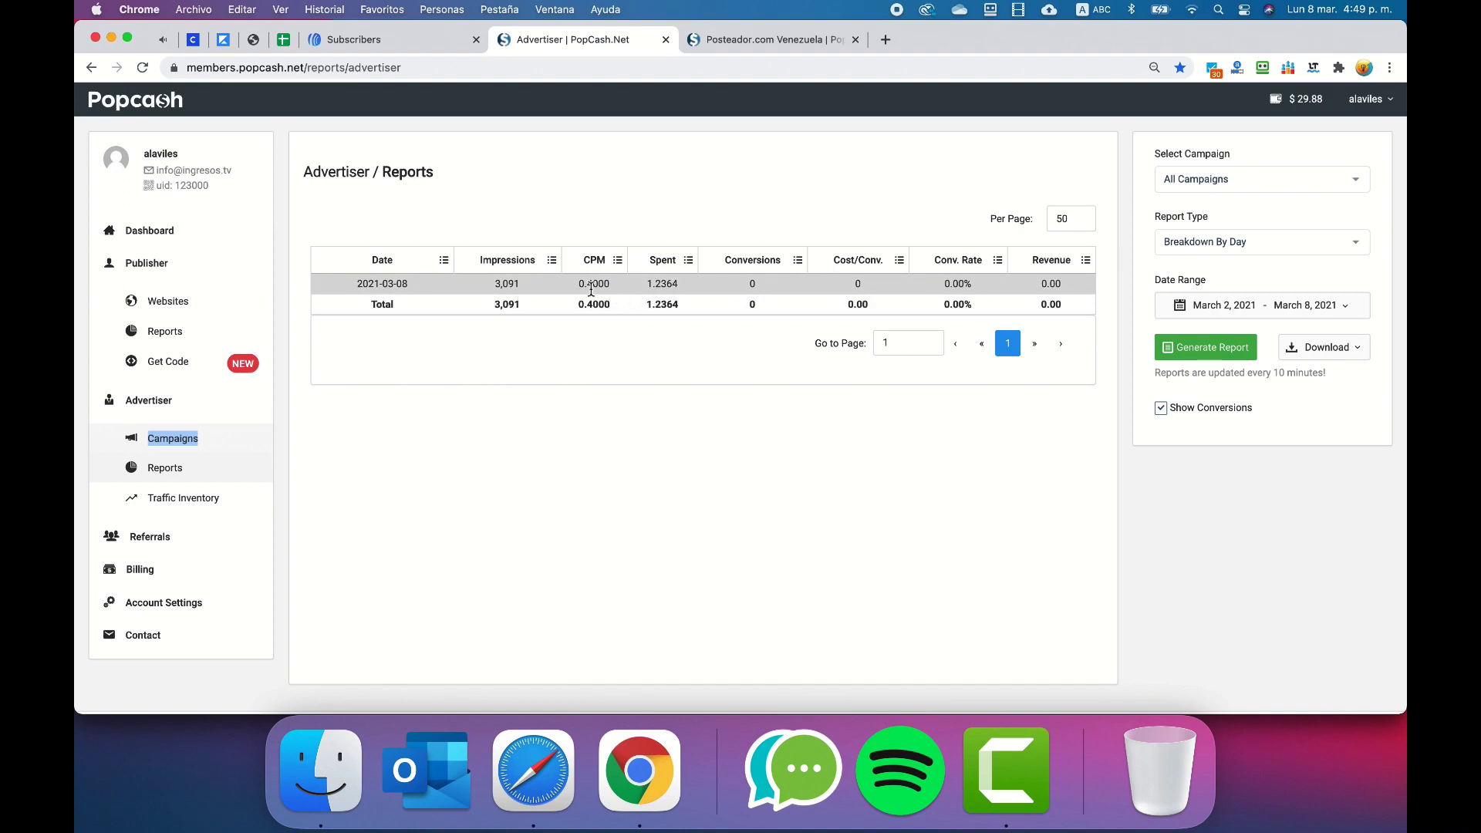
left_click_drag(614, 287, 555, 284)
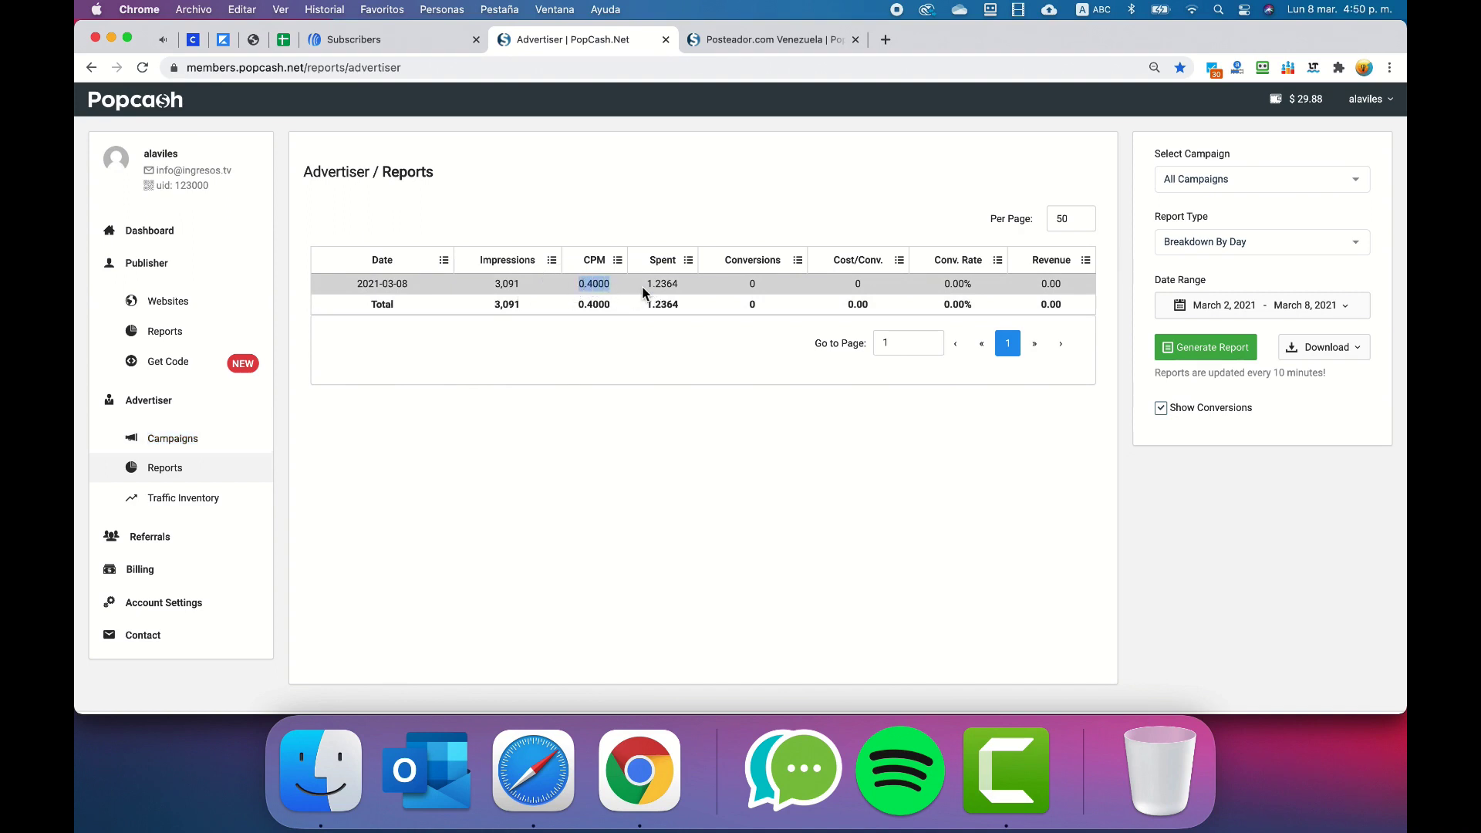
left_click_drag(646, 283, 679, 288)
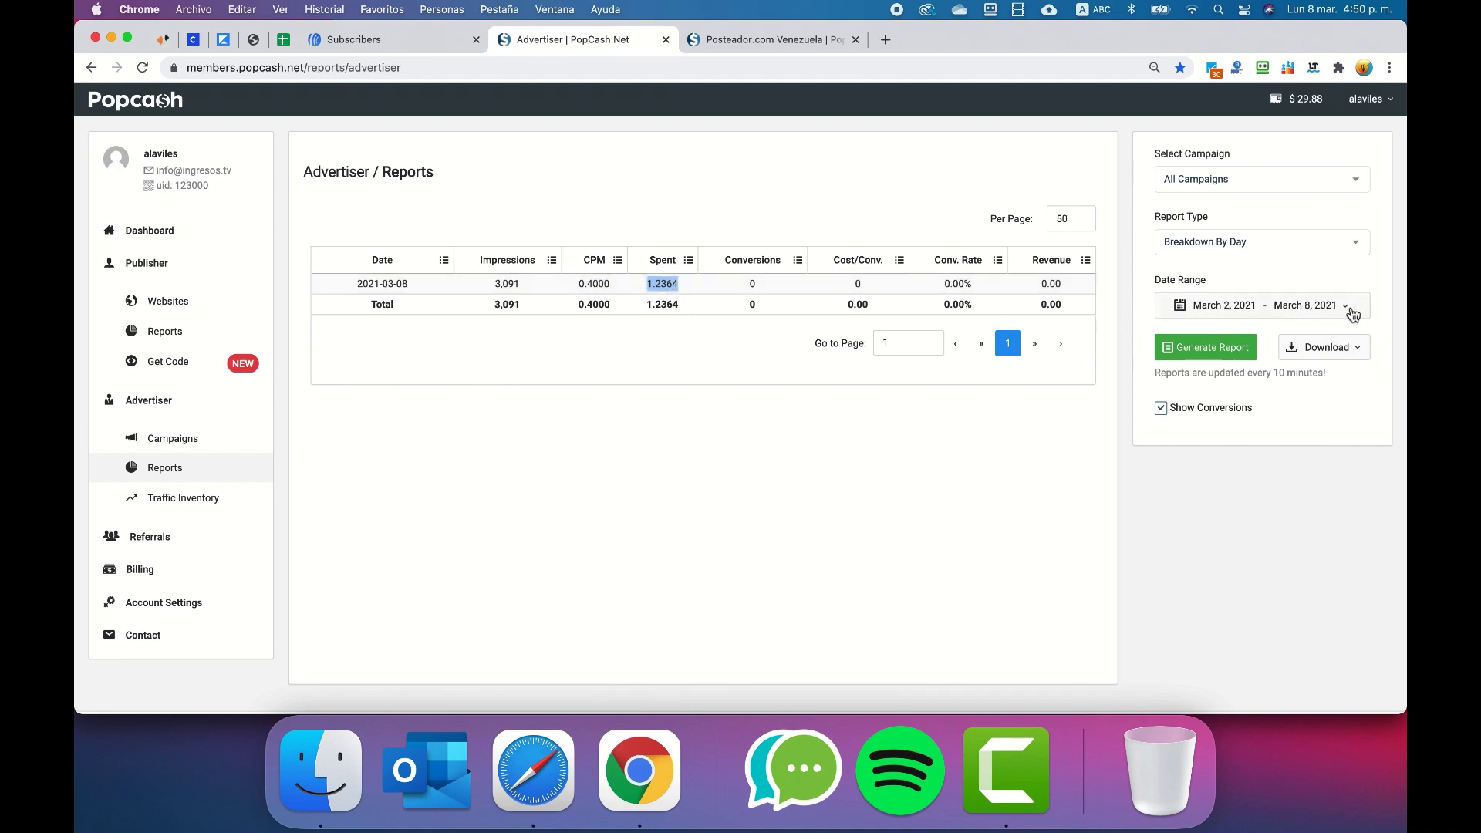
Check the target country of the Posteador.com Venezuela campaign and return to the advertiser report.
left_click(776, 38)
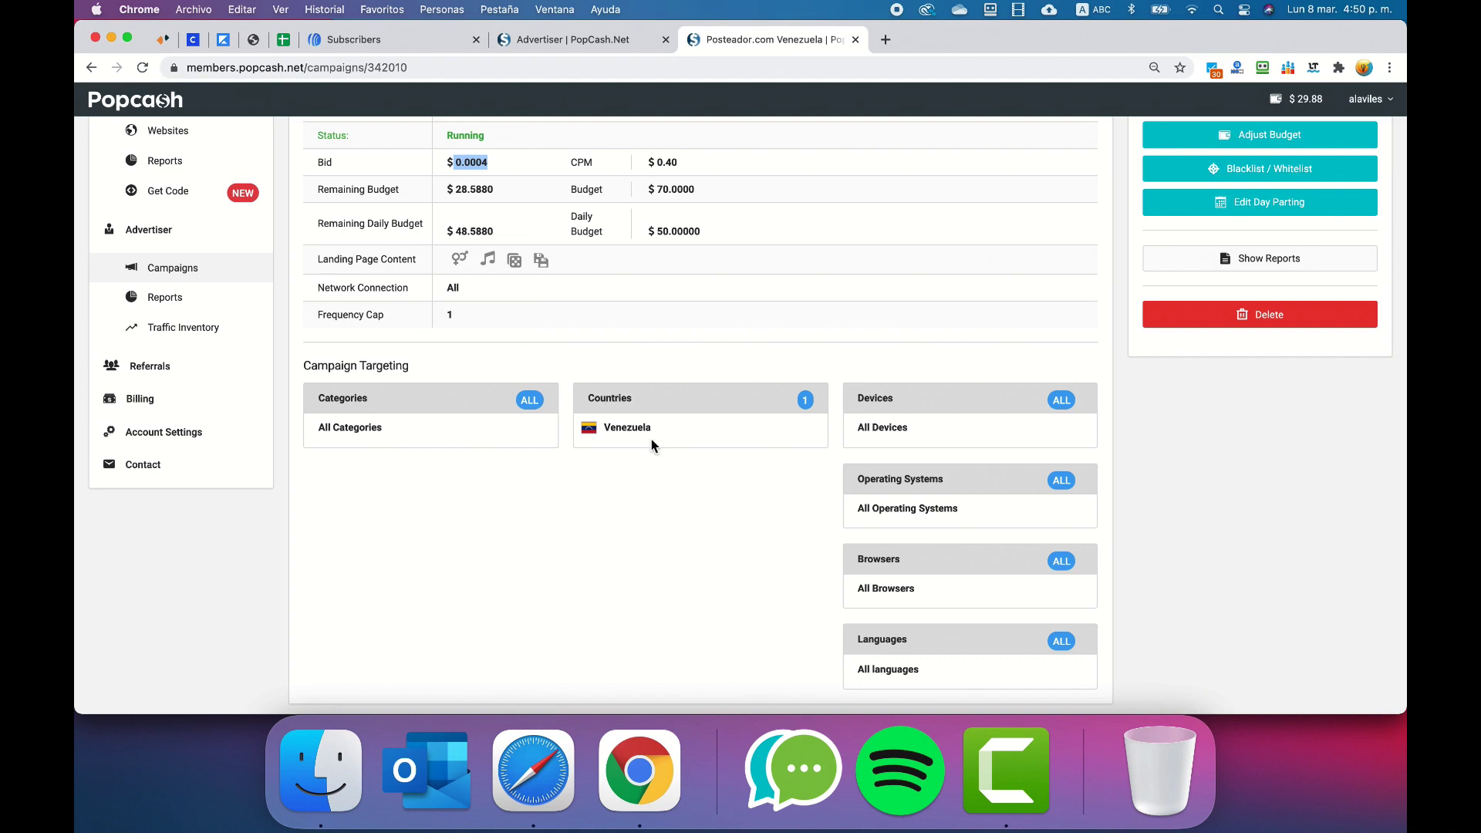
left_click_drag(688, 436, 594, 431)
left_click(566, 42)
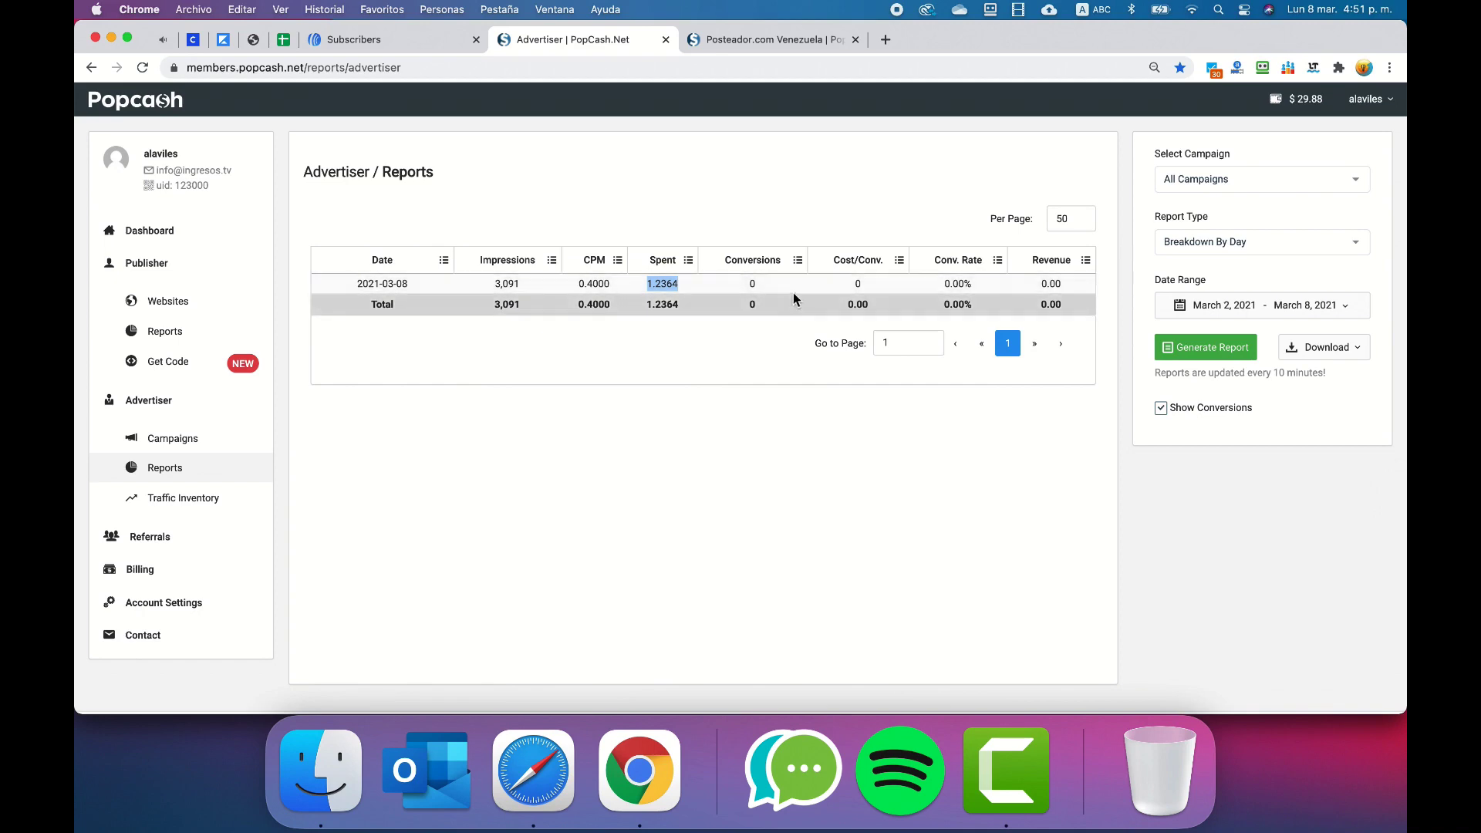
Switch to AWeber and review the list of subscribers added today.
key("ctrl+shift+Tab")
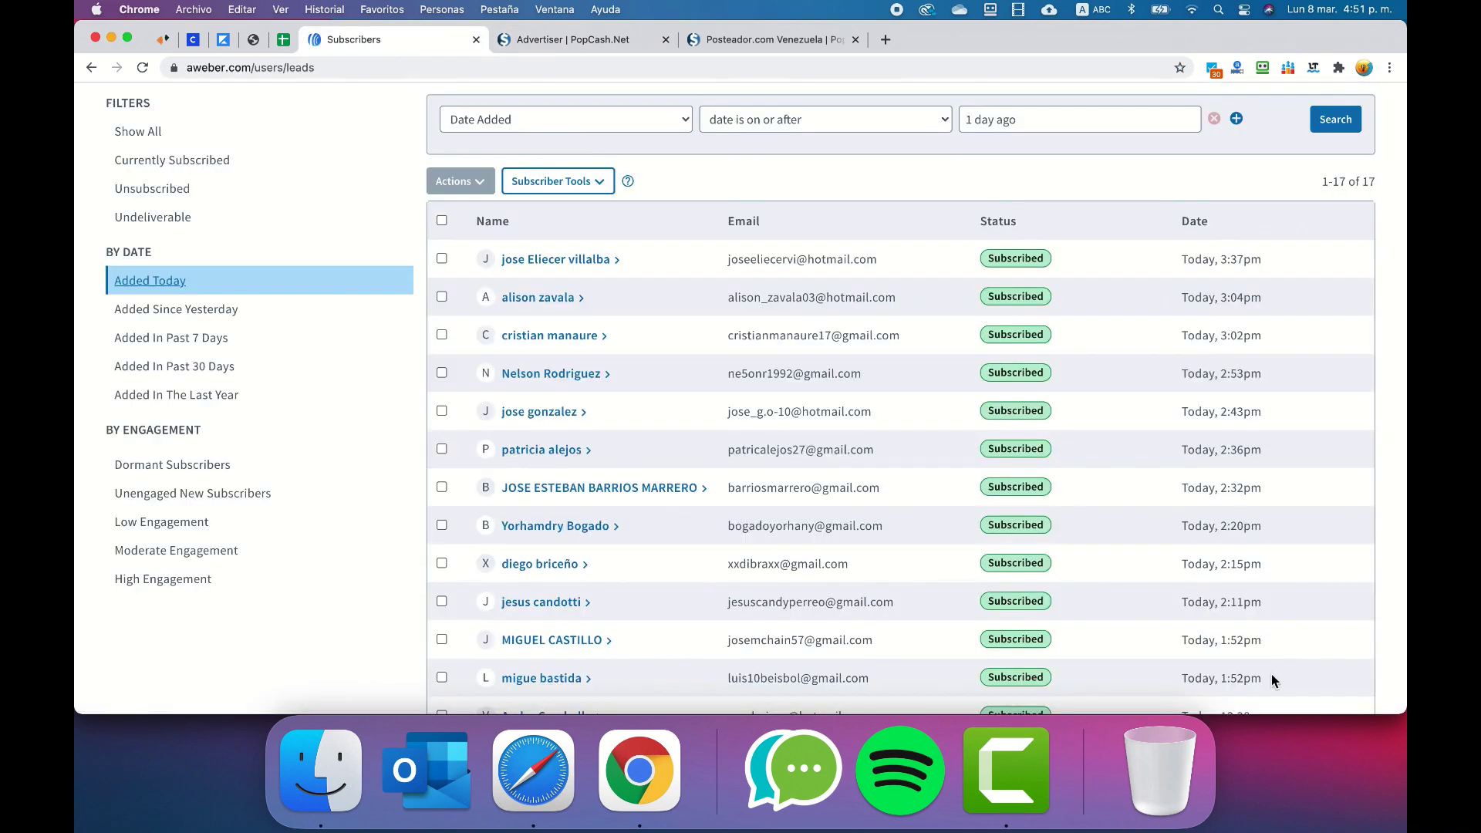
scroll(1271, 674, "down", 1)
scroll(1273, 676, "up", 1)
left_click_drag(1273, 677, 447, 251)
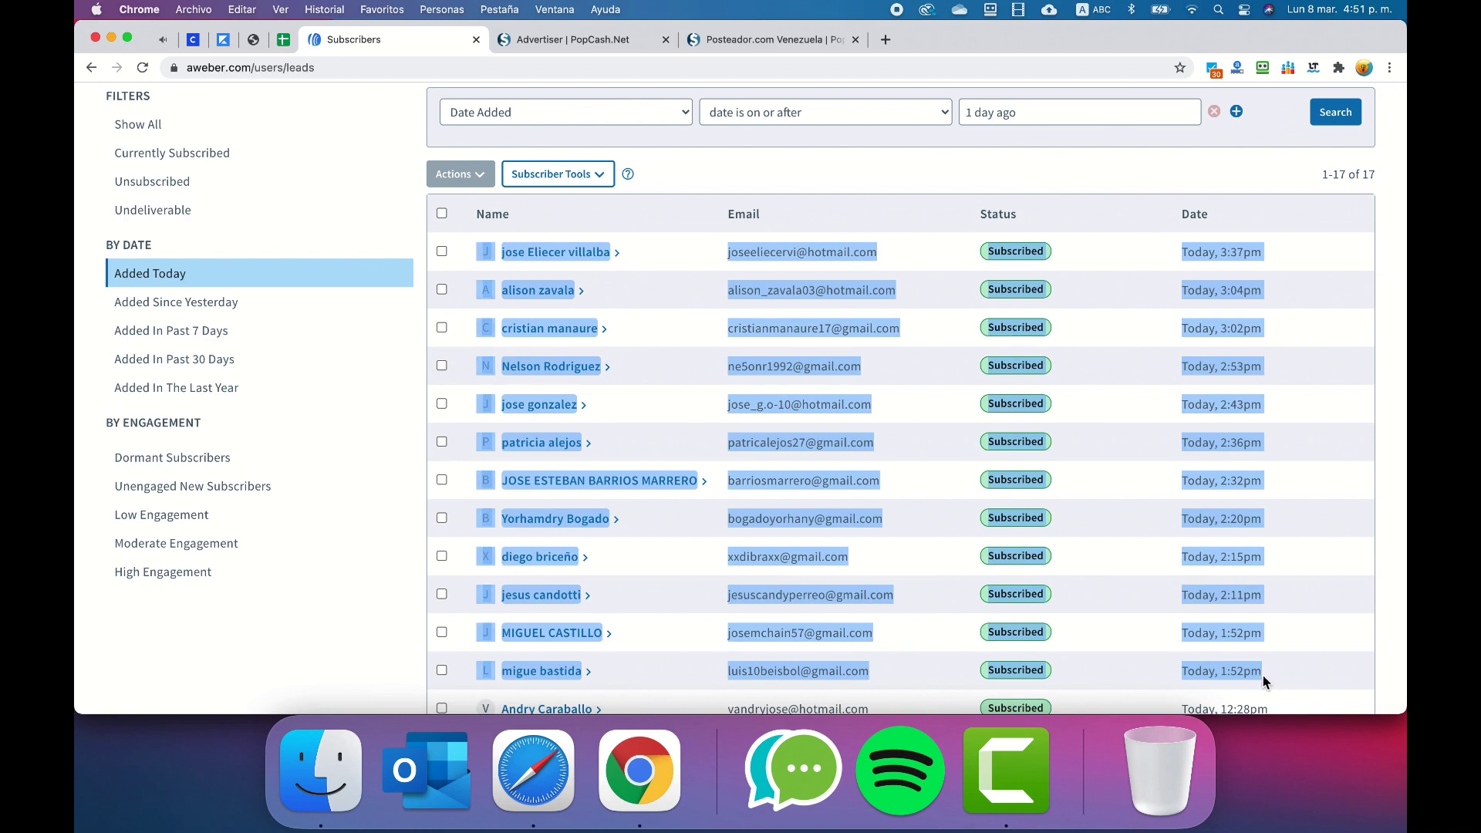
left_click(1274, 638)
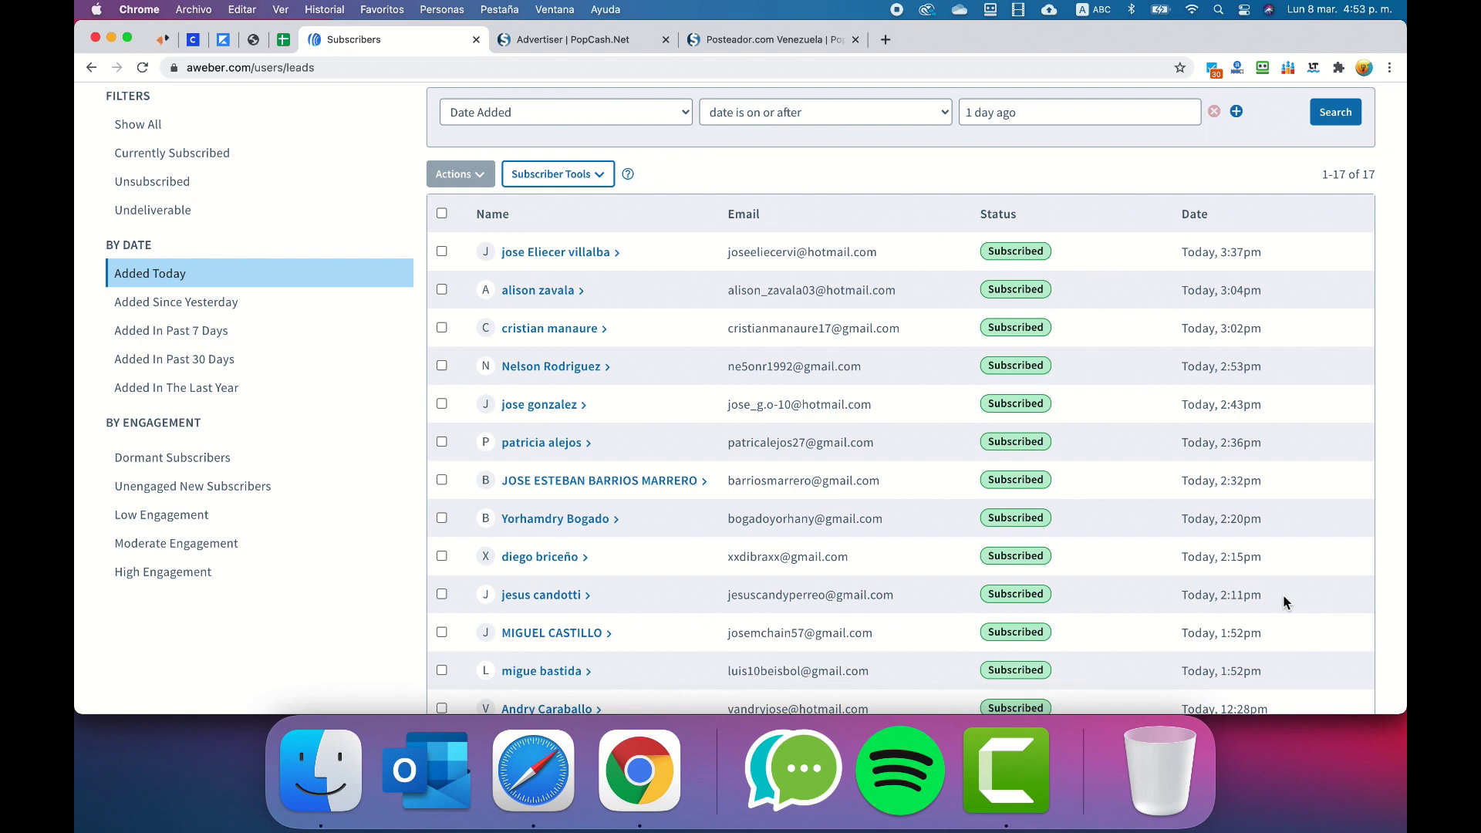
Compare the PopCash advertiser report with the AWeber subscriber list and the Venezuela campaign's settings.
left_click(596, 40)
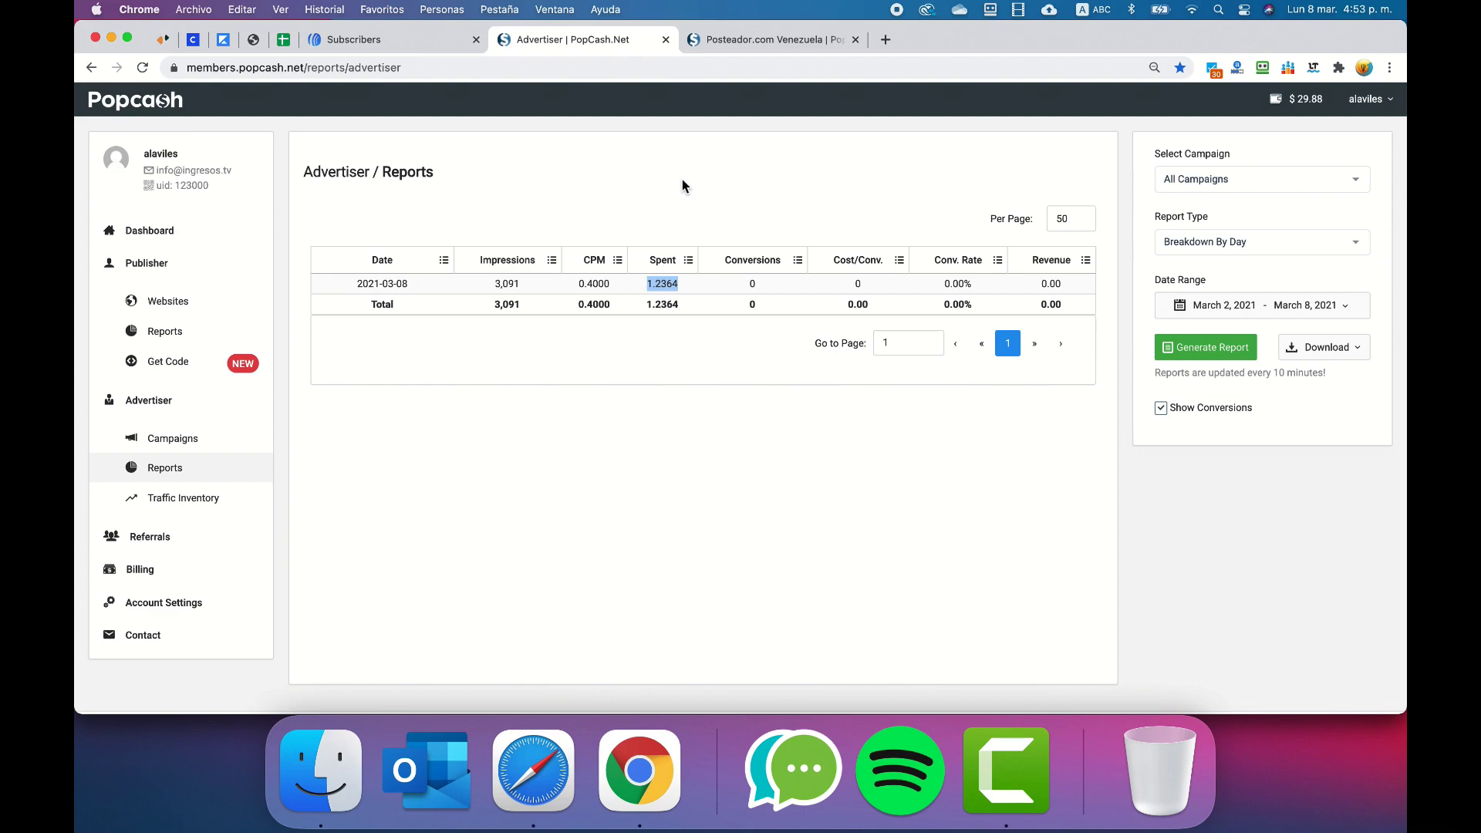
key("ctrl+shift+Tab")
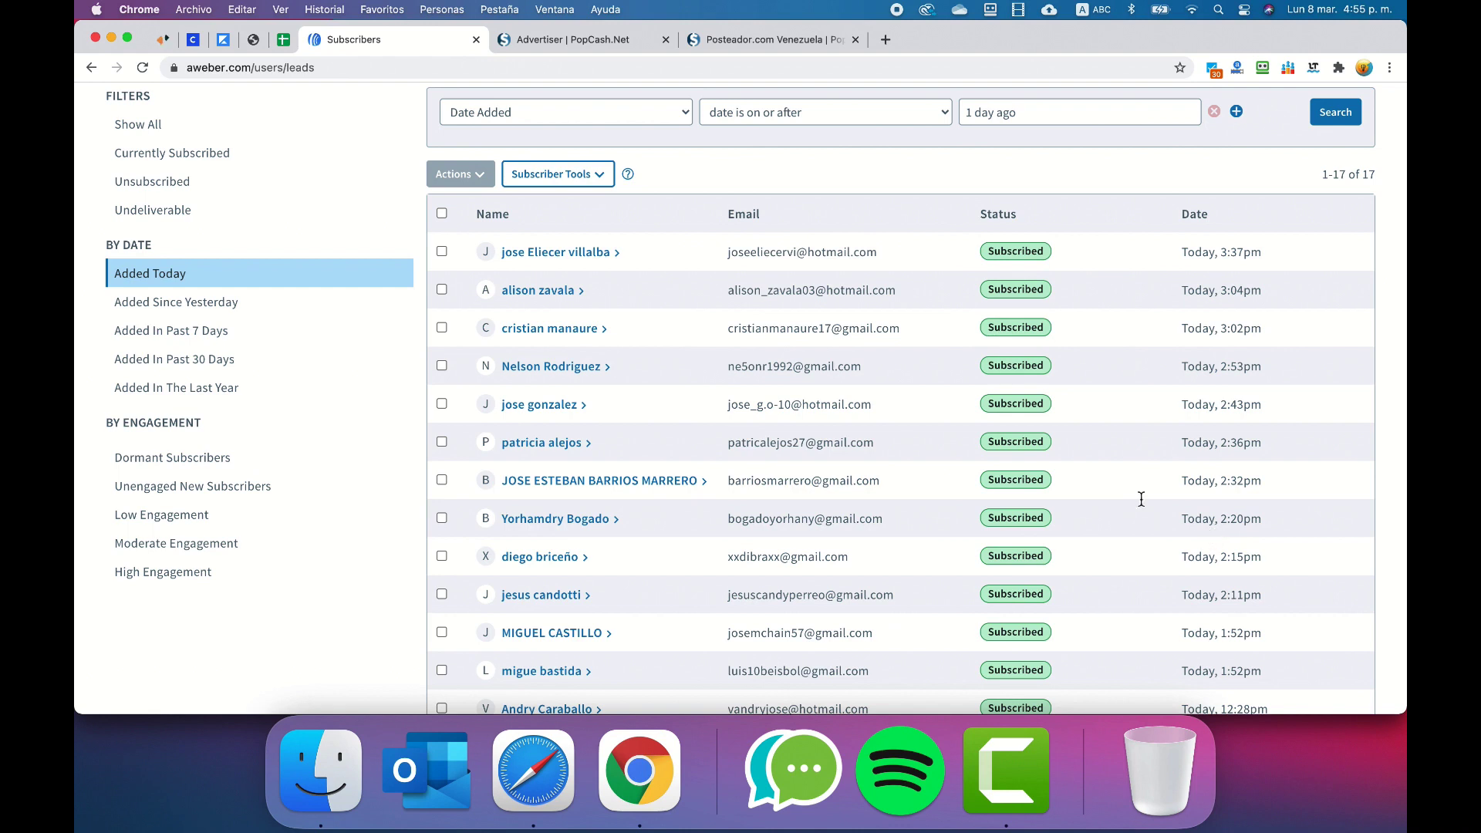
left_click(586, 37)
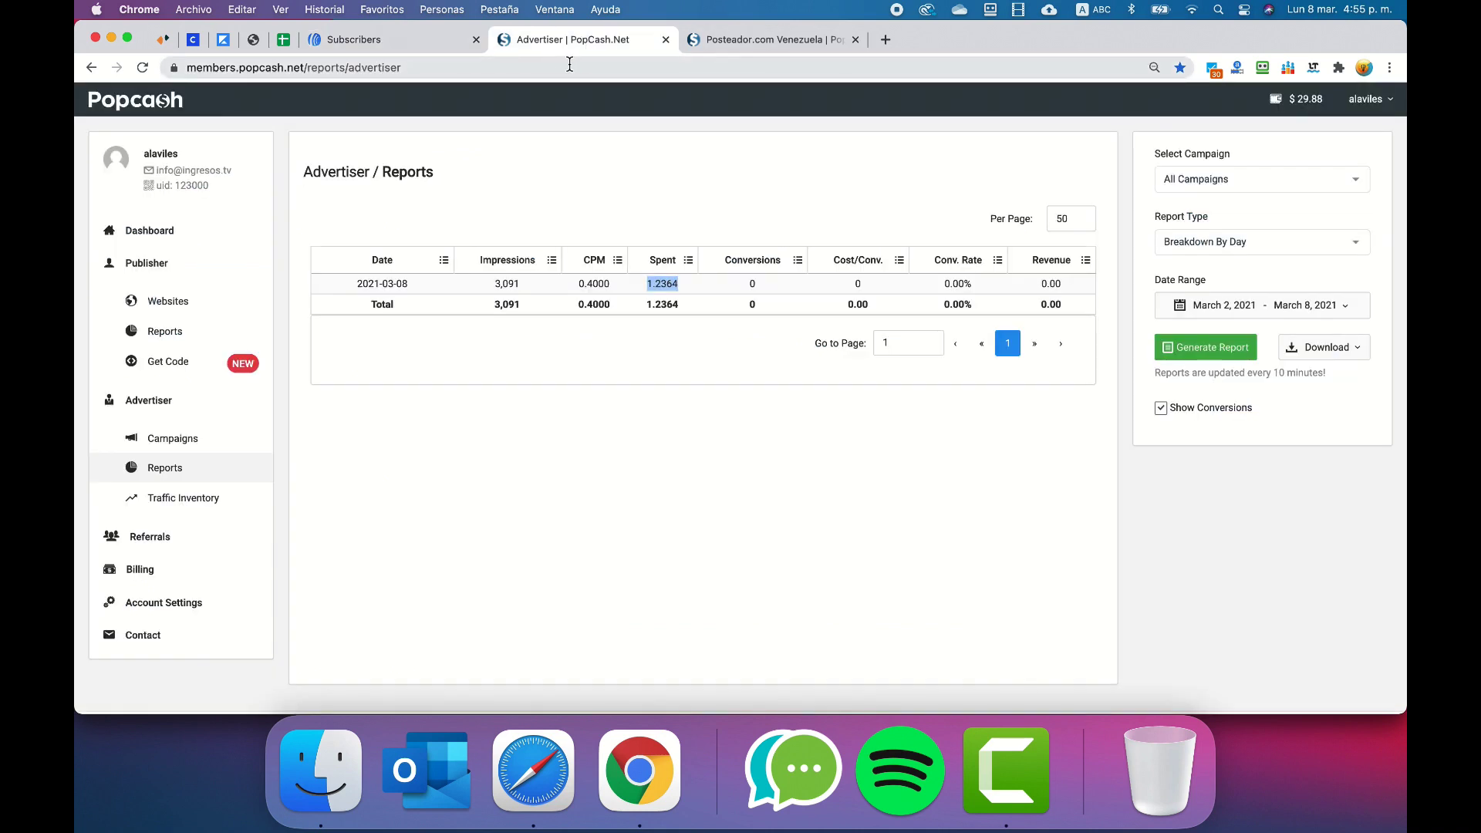
left_click(733, 44)
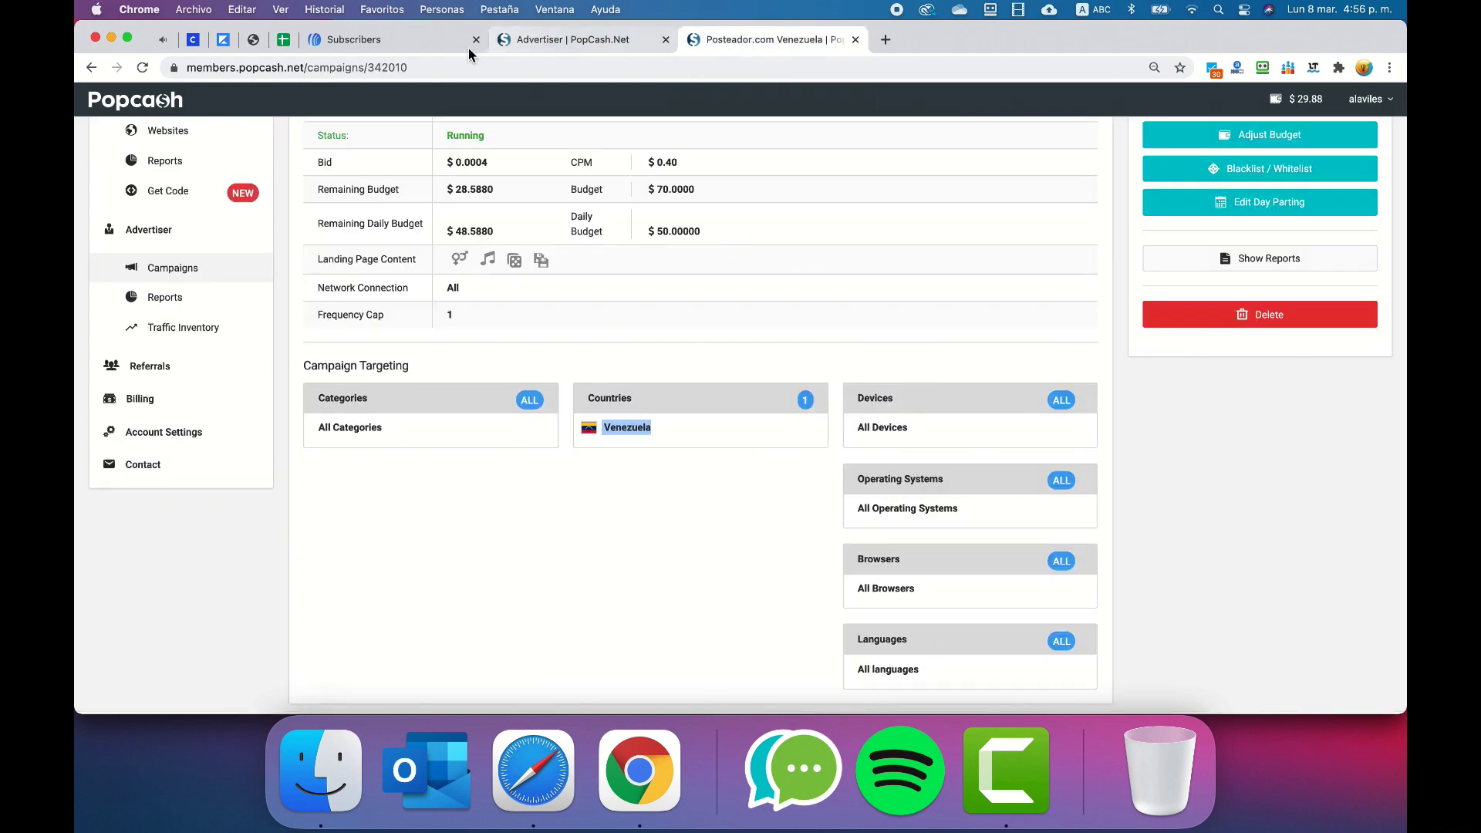
Reload the AWeber subscribers page, filter the list to Added Today and look through the entries.
left_click(368, 42)
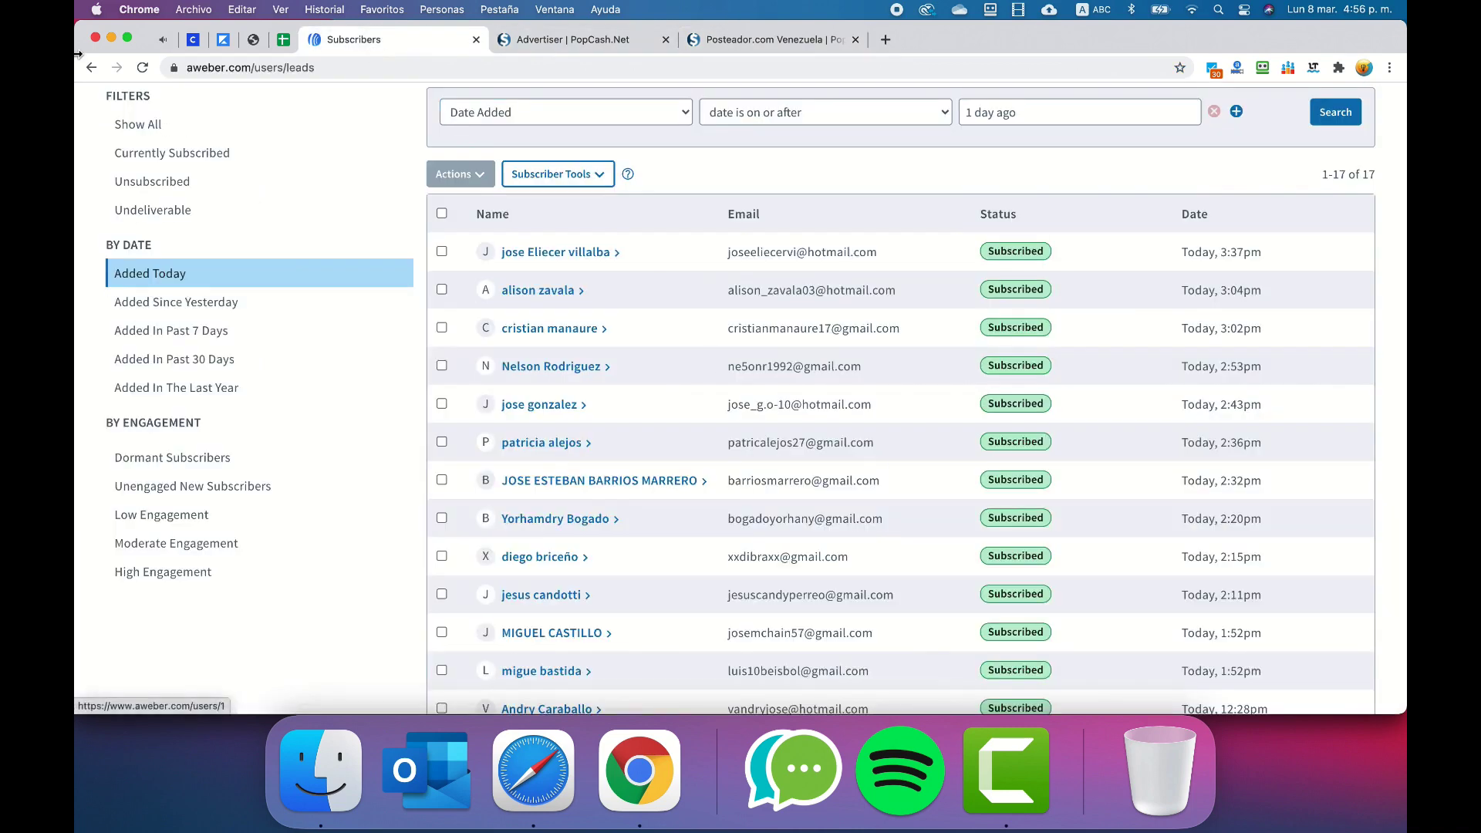
left_click(154, 276)
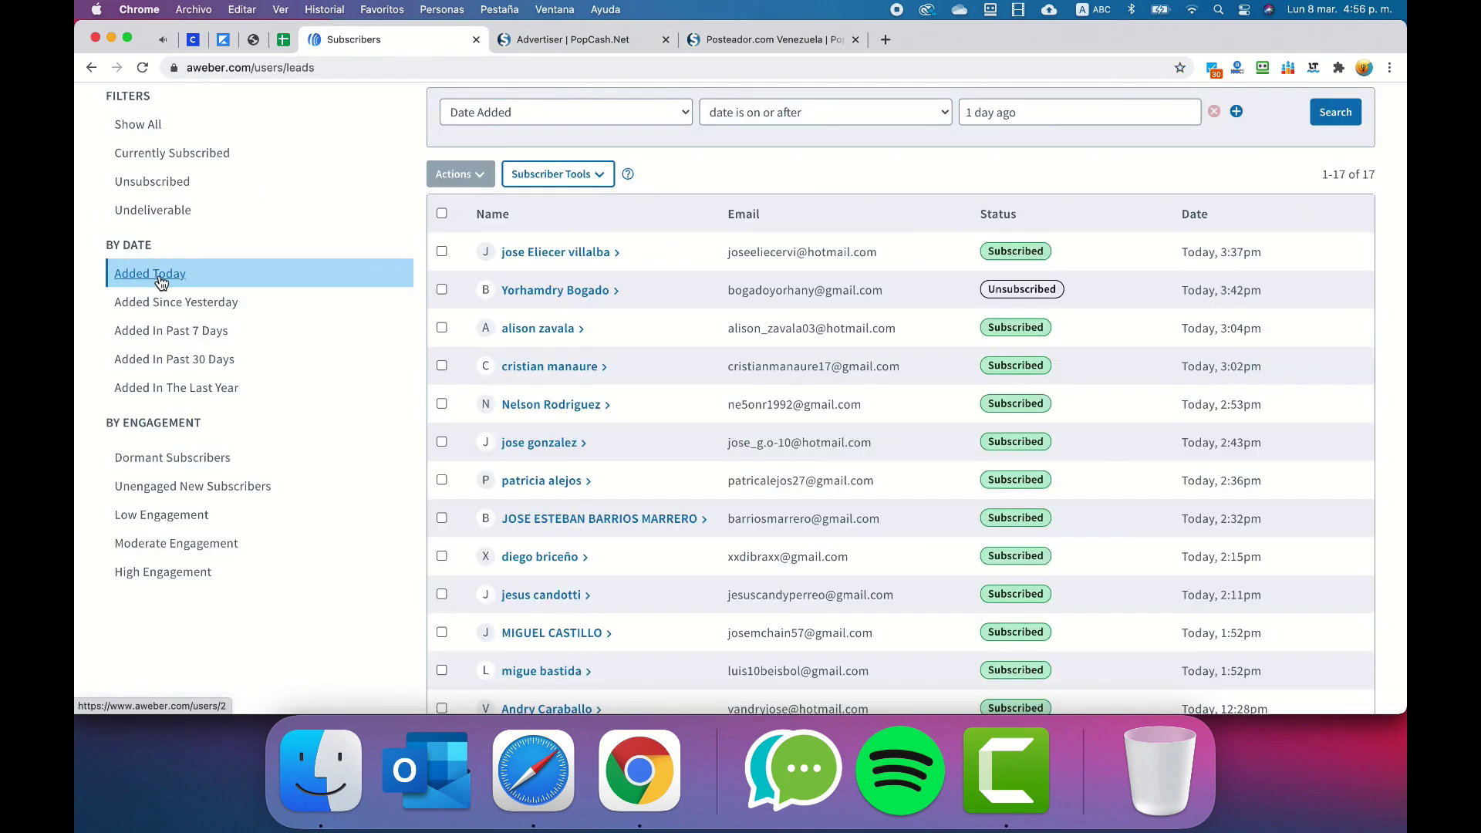
left_click(143, 68)
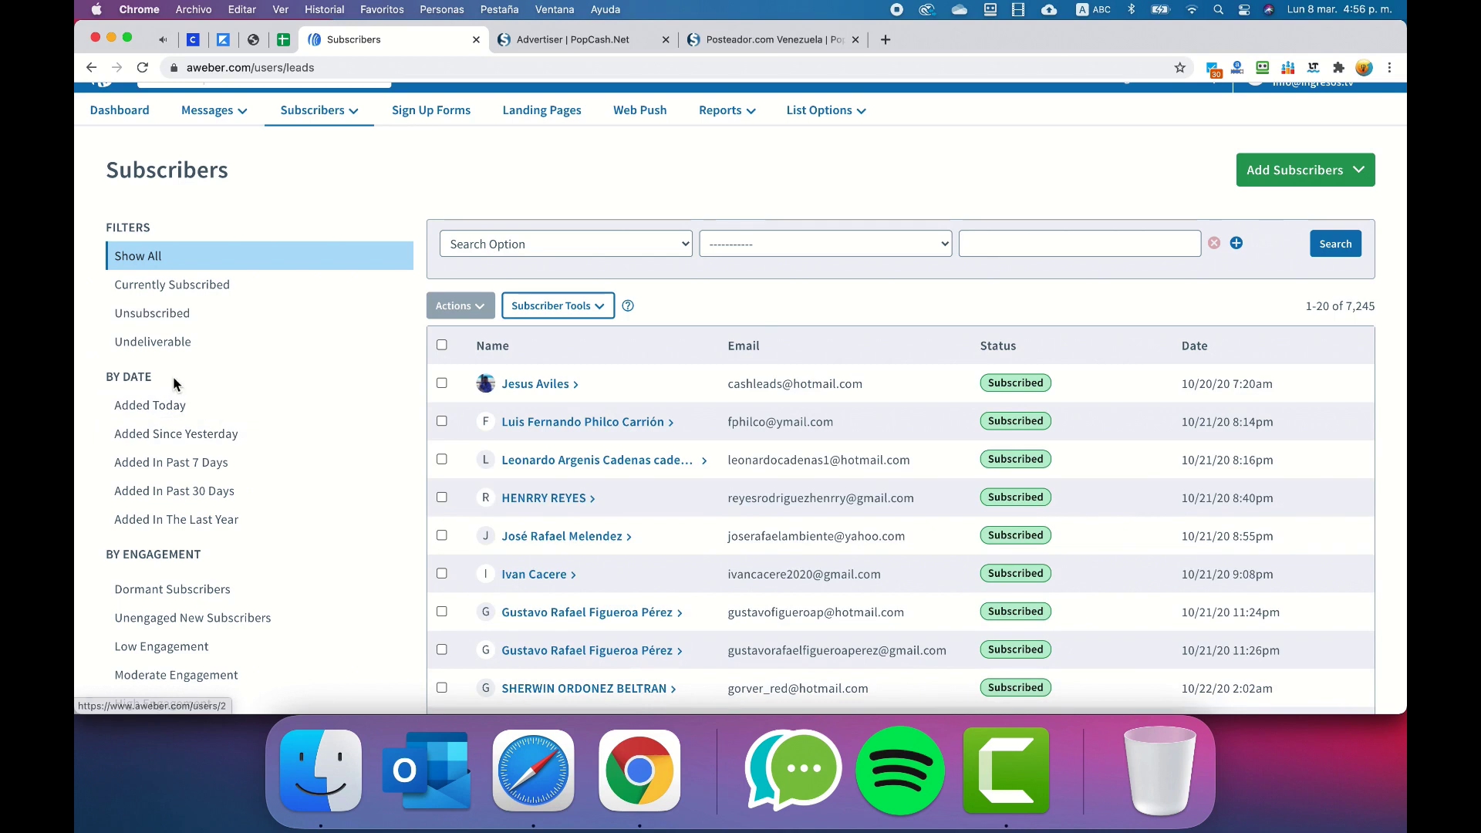
left_click(183, 408)
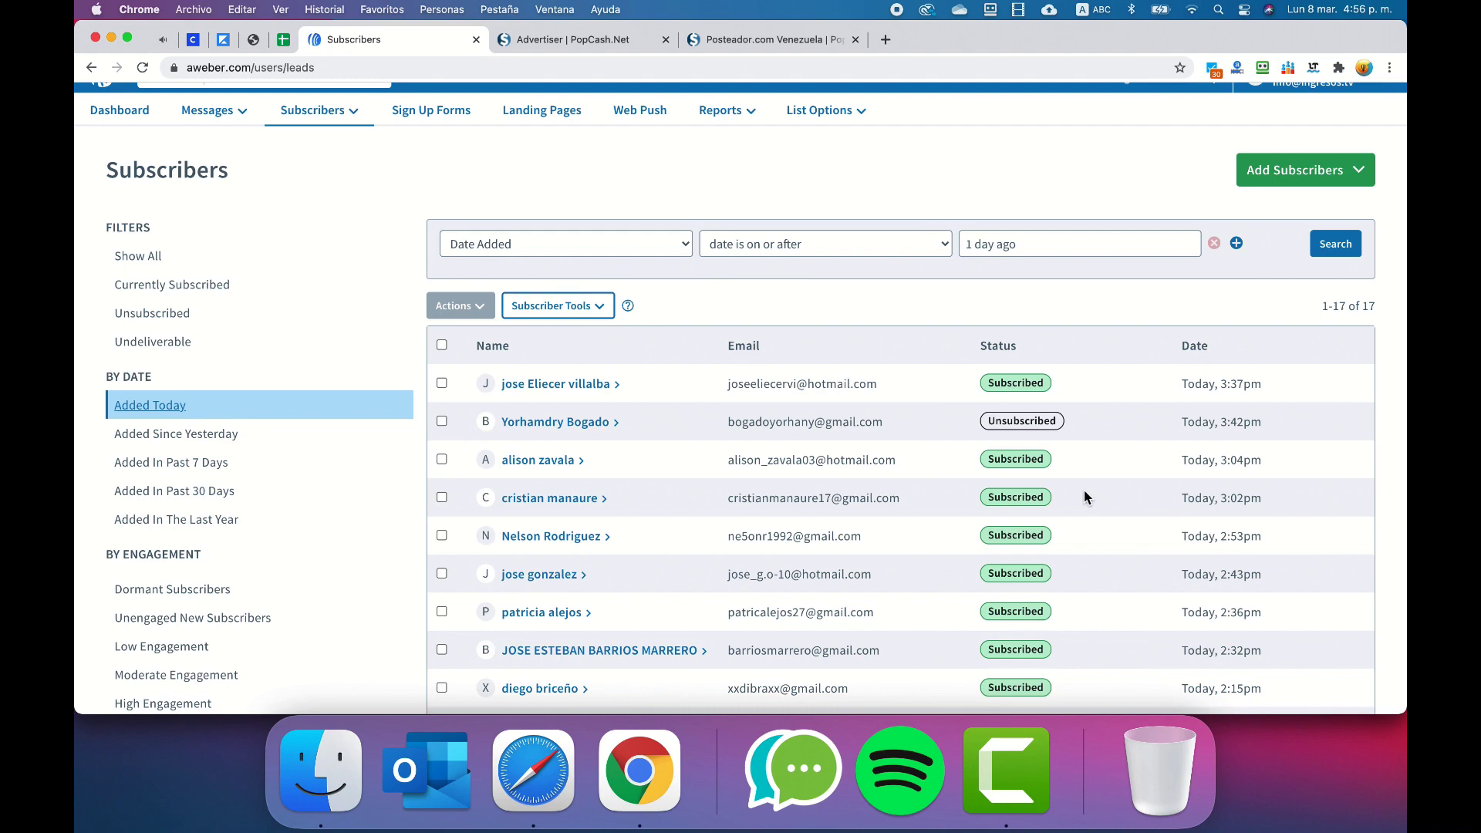
scroll(1080, 484, "down", 5)
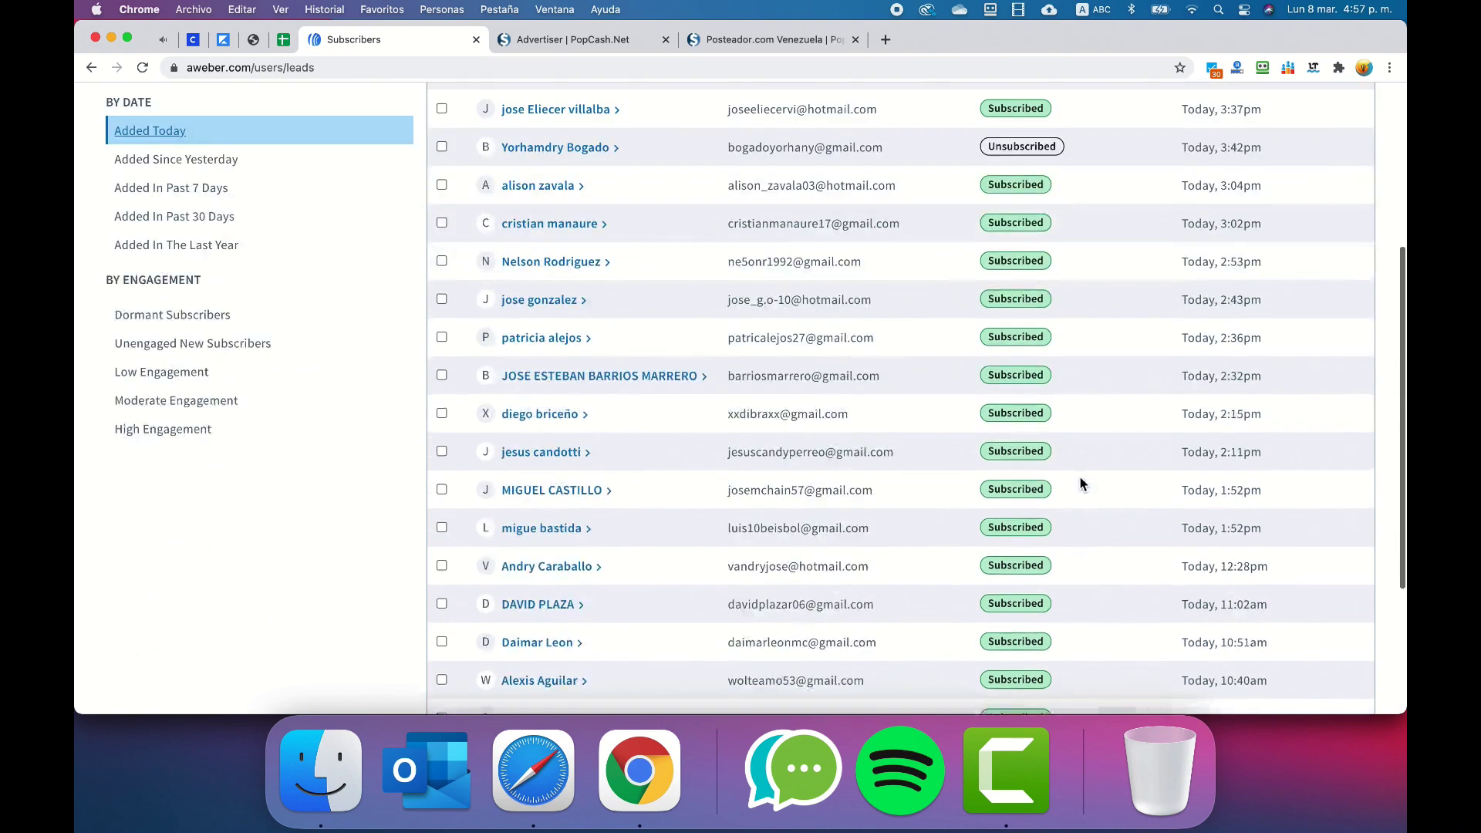
scroll(1080, 485, "up", 3)
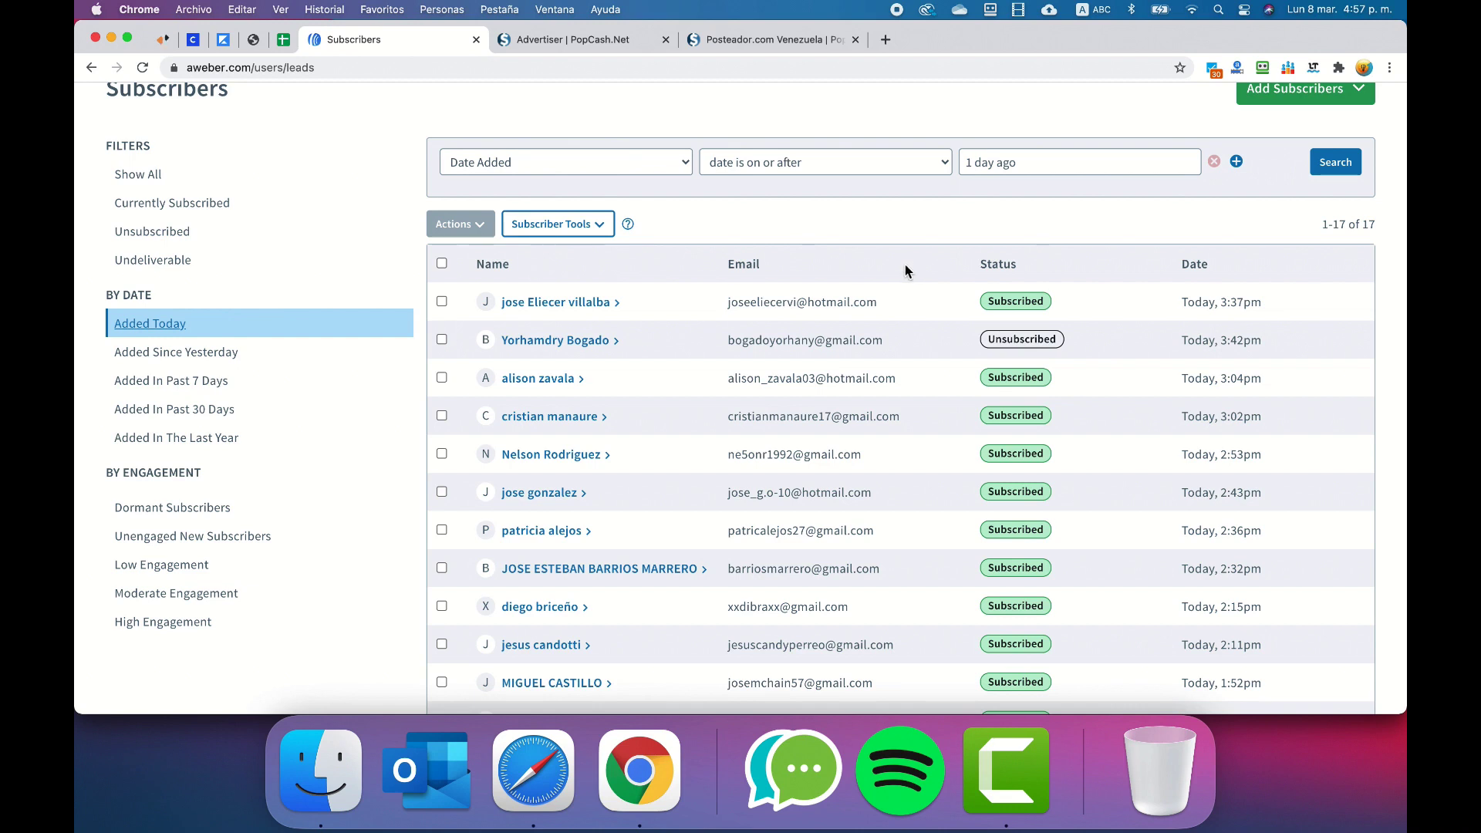
Switch to PopCash and start a new campaign from the advertiser's campaign list.
left_click(771, 39)
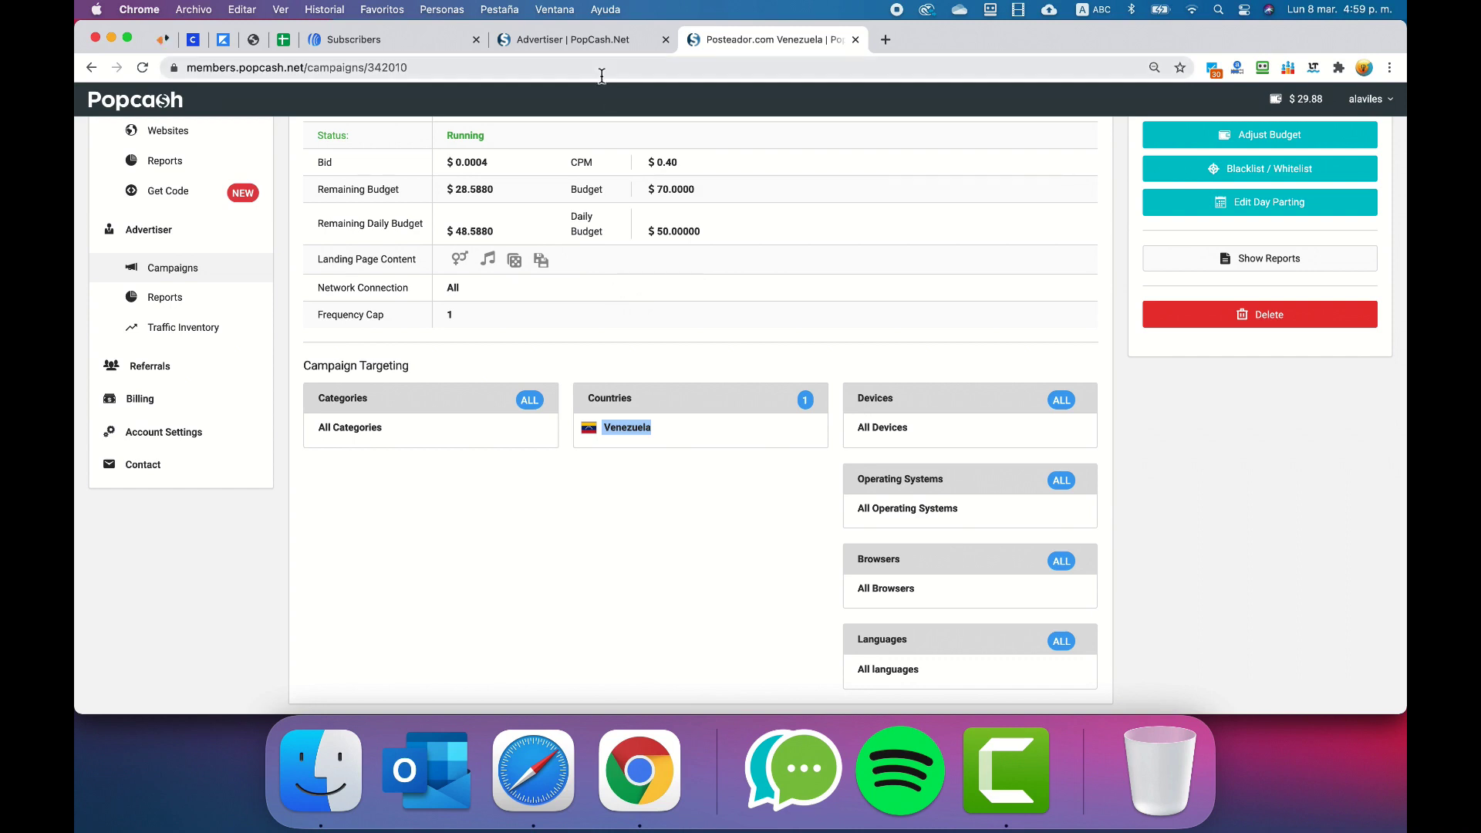
left_click(597, 39)
left_click(175, 440)
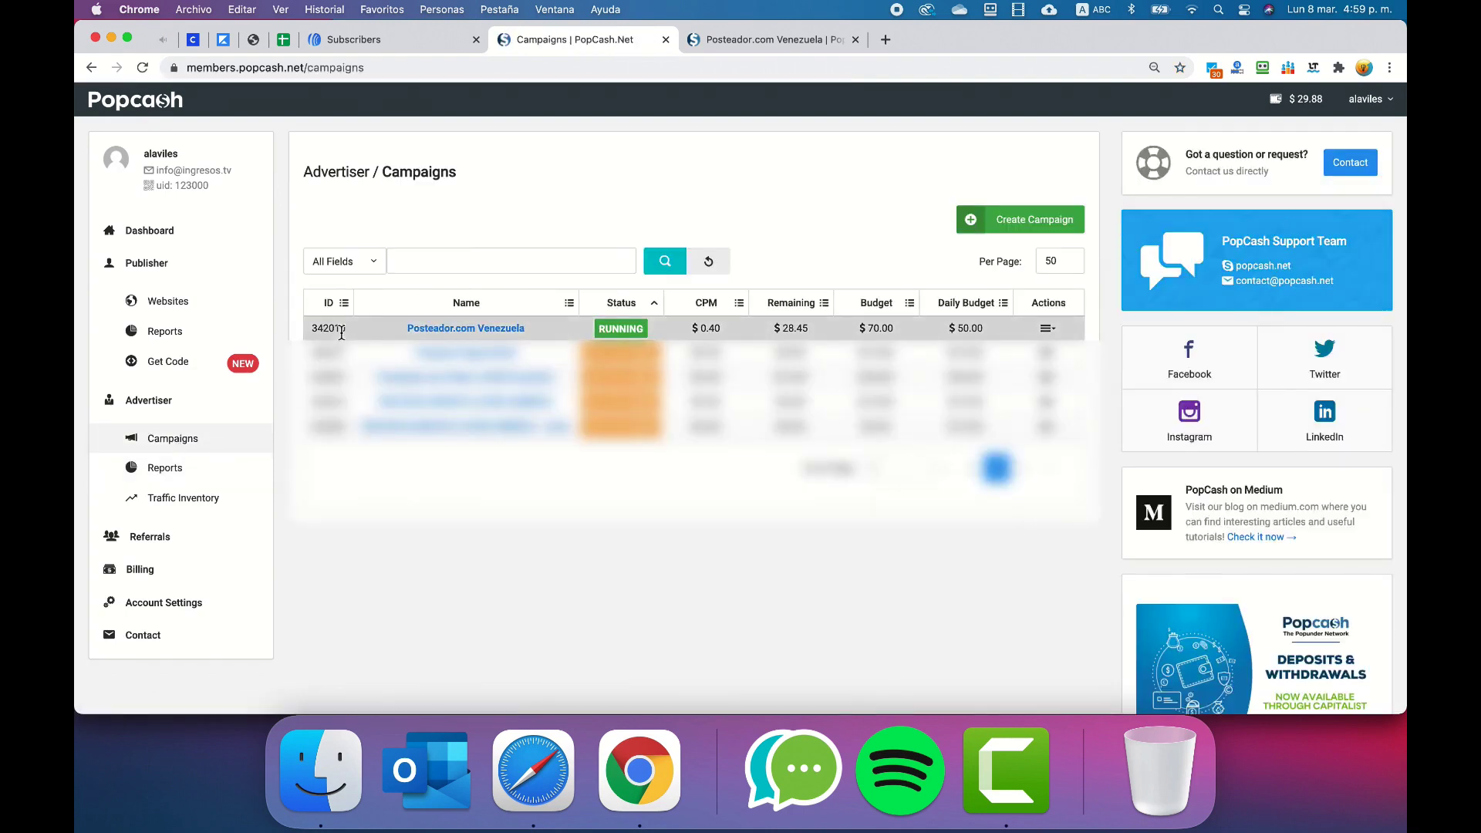
left_click(1056, 229)
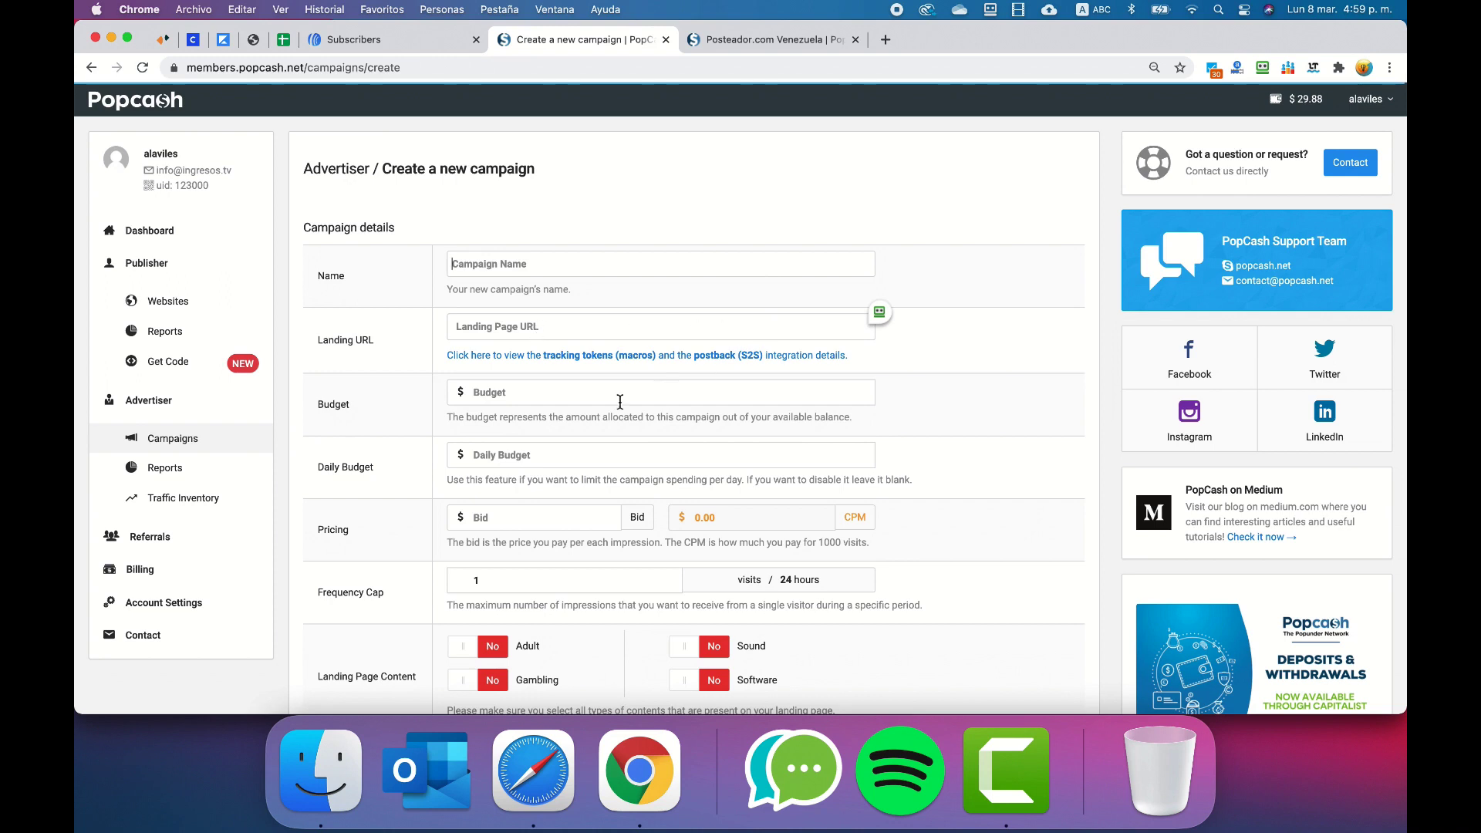
Set the new campaign's budget and daily budget to $10 each and its bid to $.0004.
left_click(530, 399)
type("10")
left_click(580, 447)
type("10")
left_click(524, 523)
type(".0001")
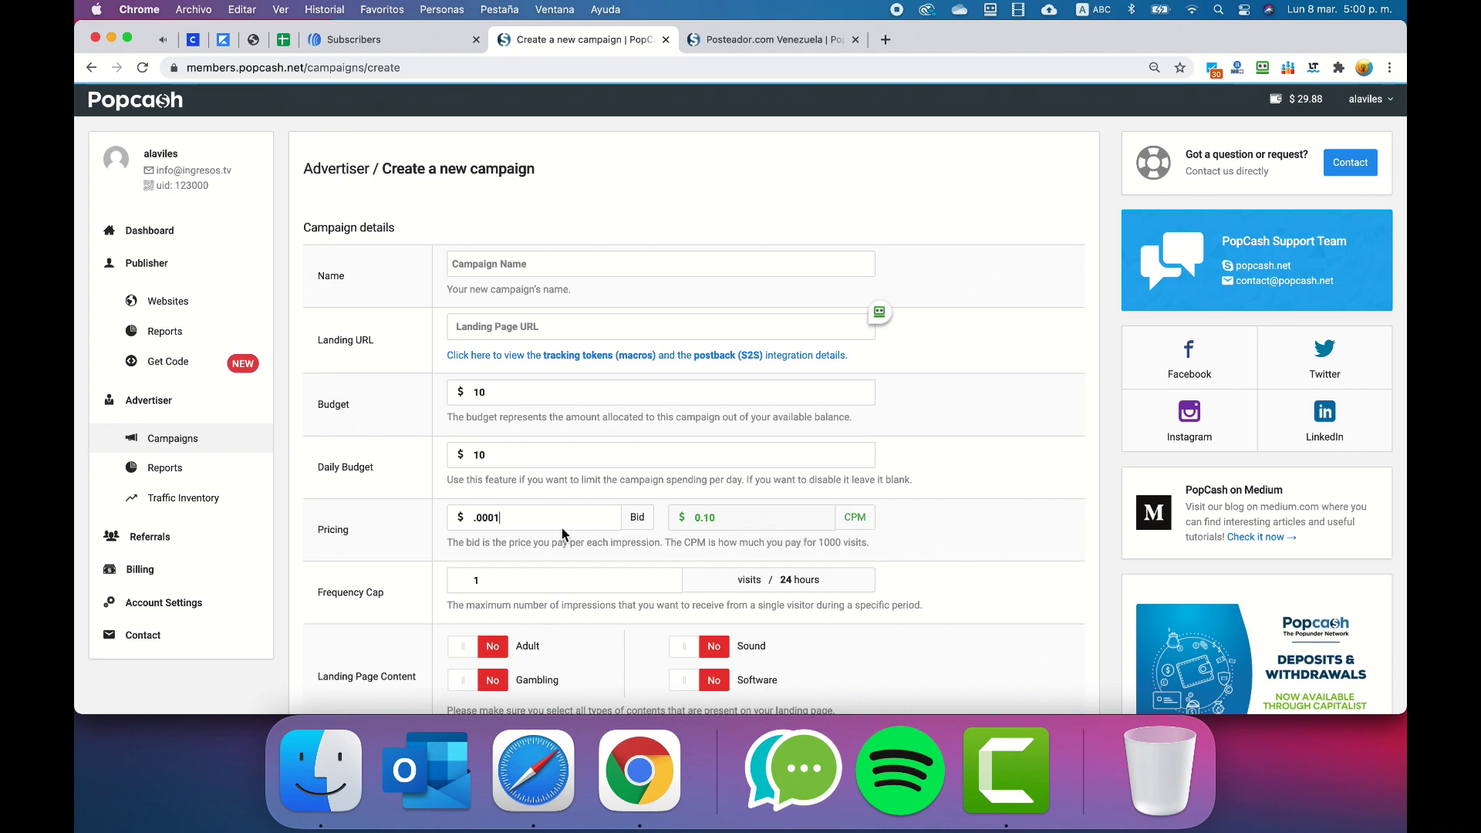
type("4")
Examine the form's frequency cap, landing page content, after-approval status choices and campaign targeting options.
scroll(972, 579, "down", 3)
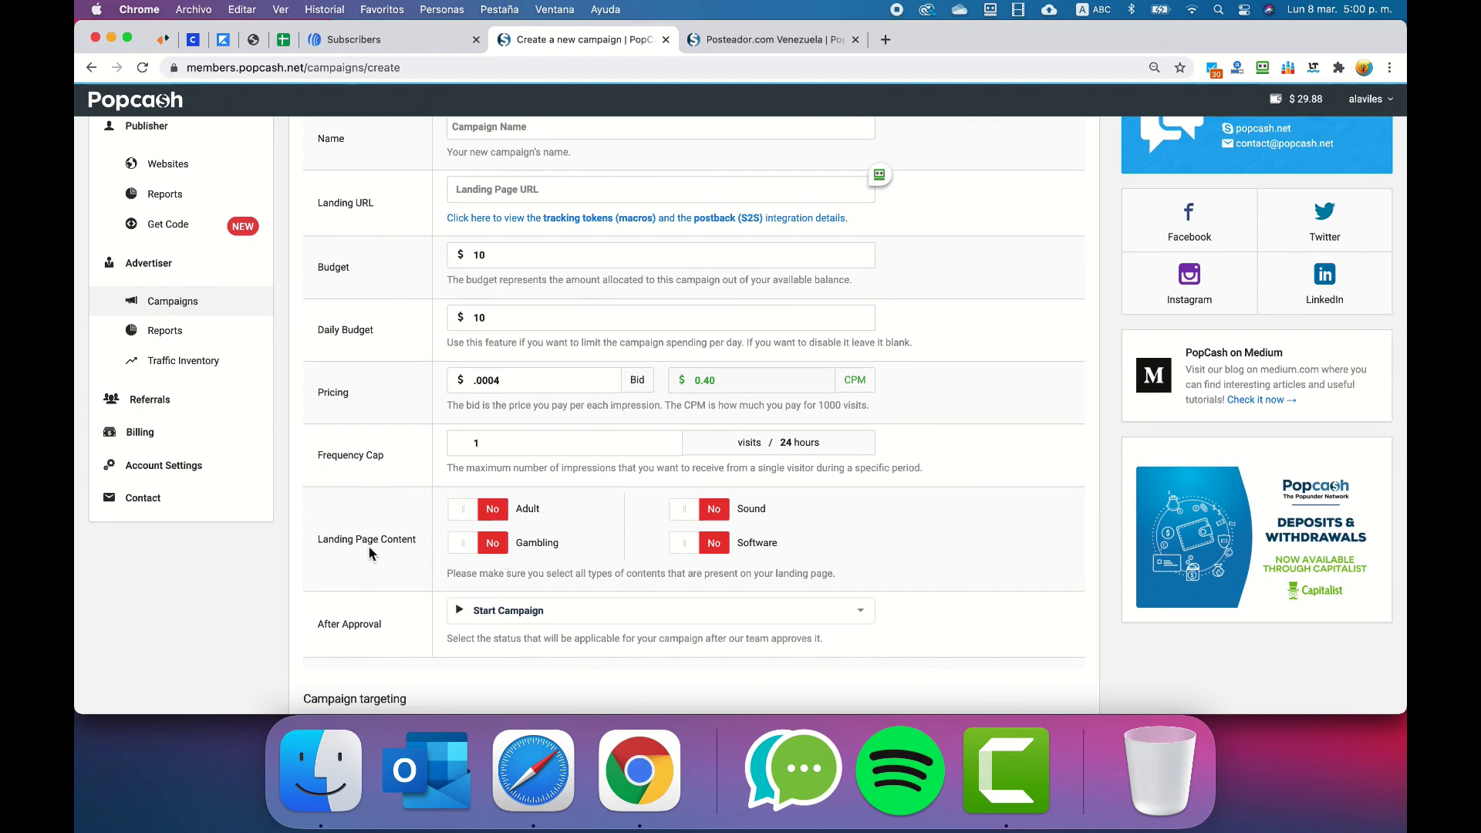
scroll(686, 540, "down", 3)
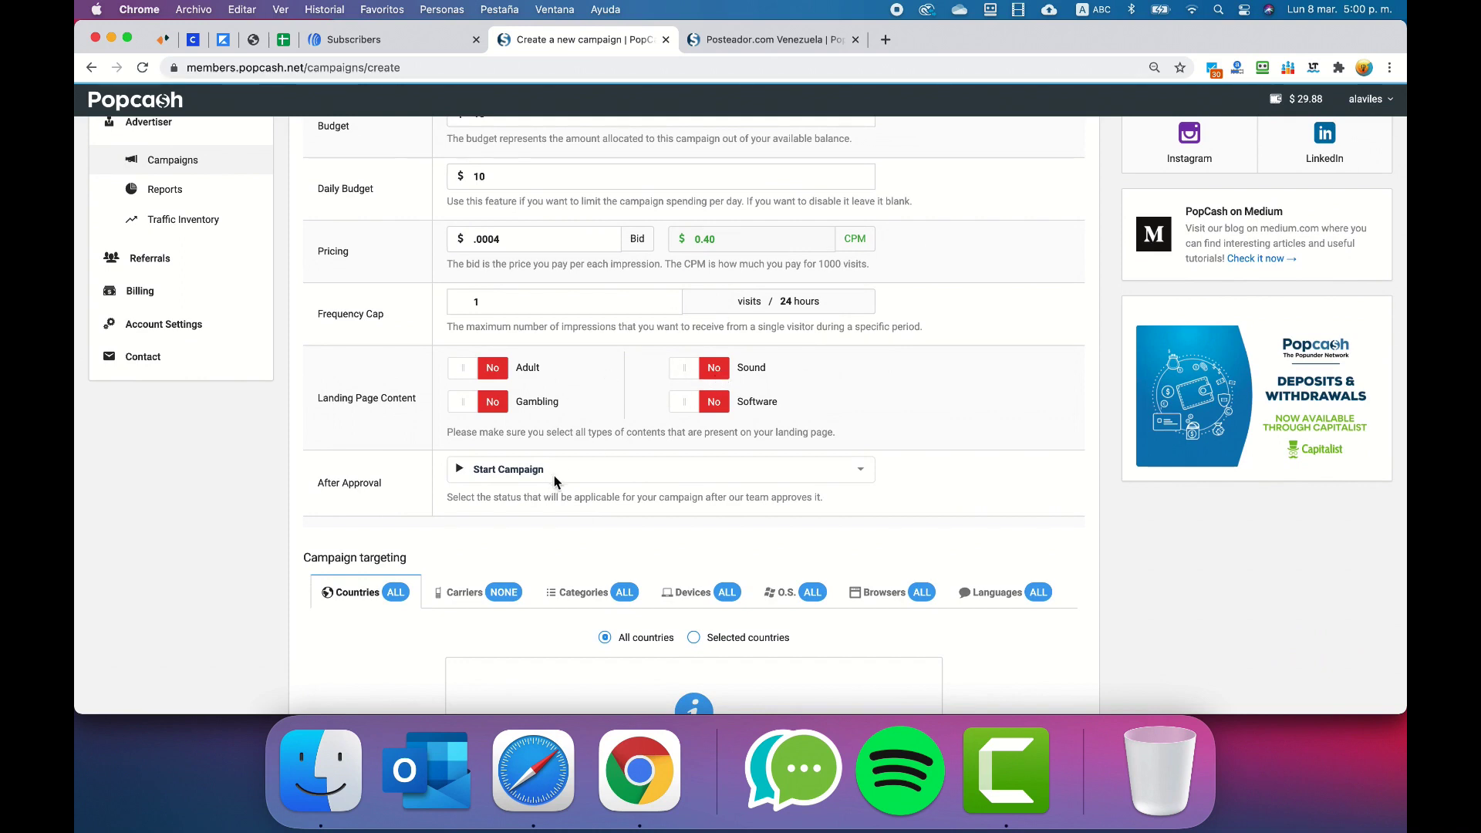
scroll(692, 466, "down", 2)
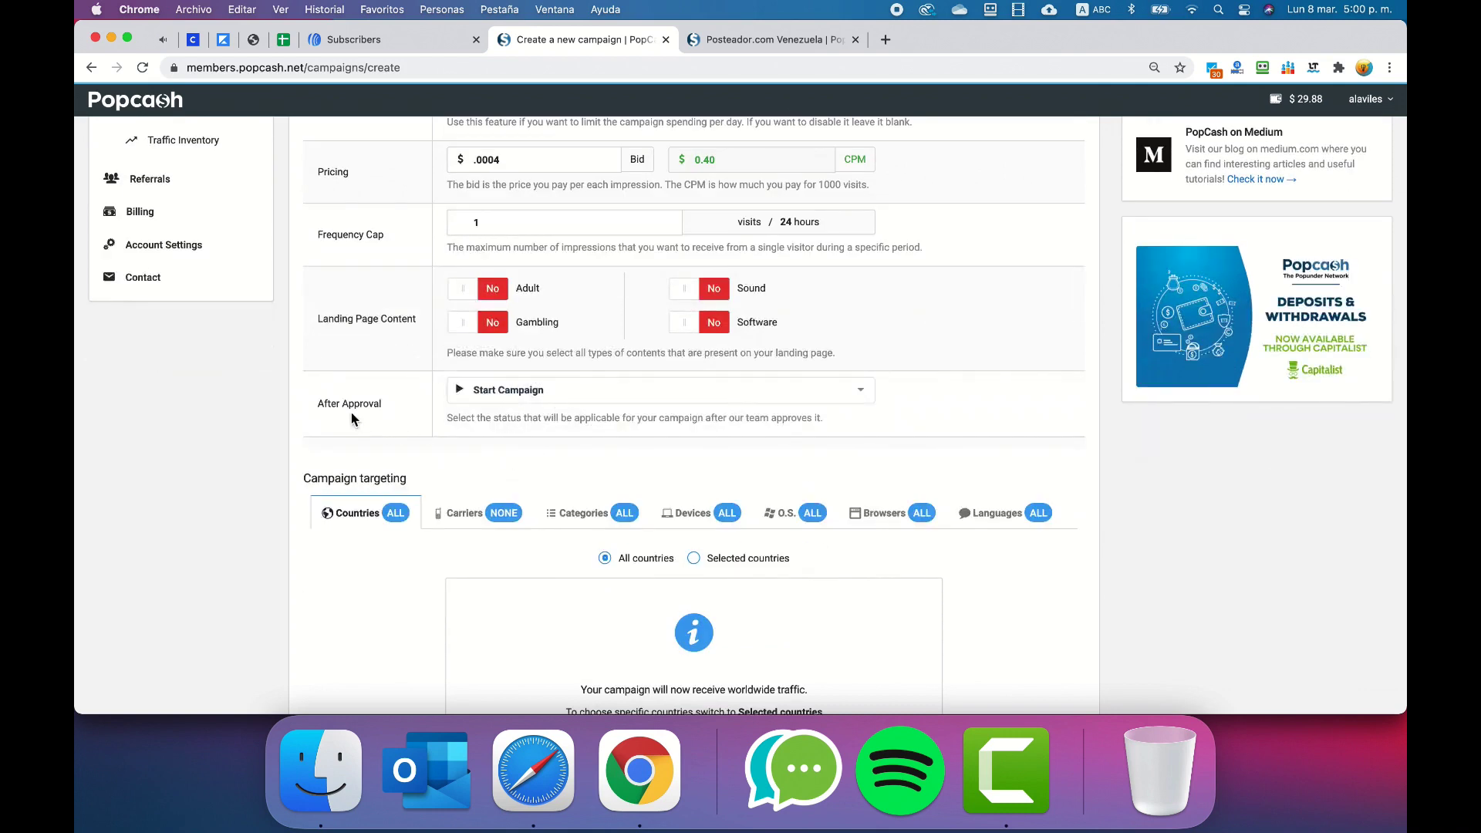
left_click(661, 390)
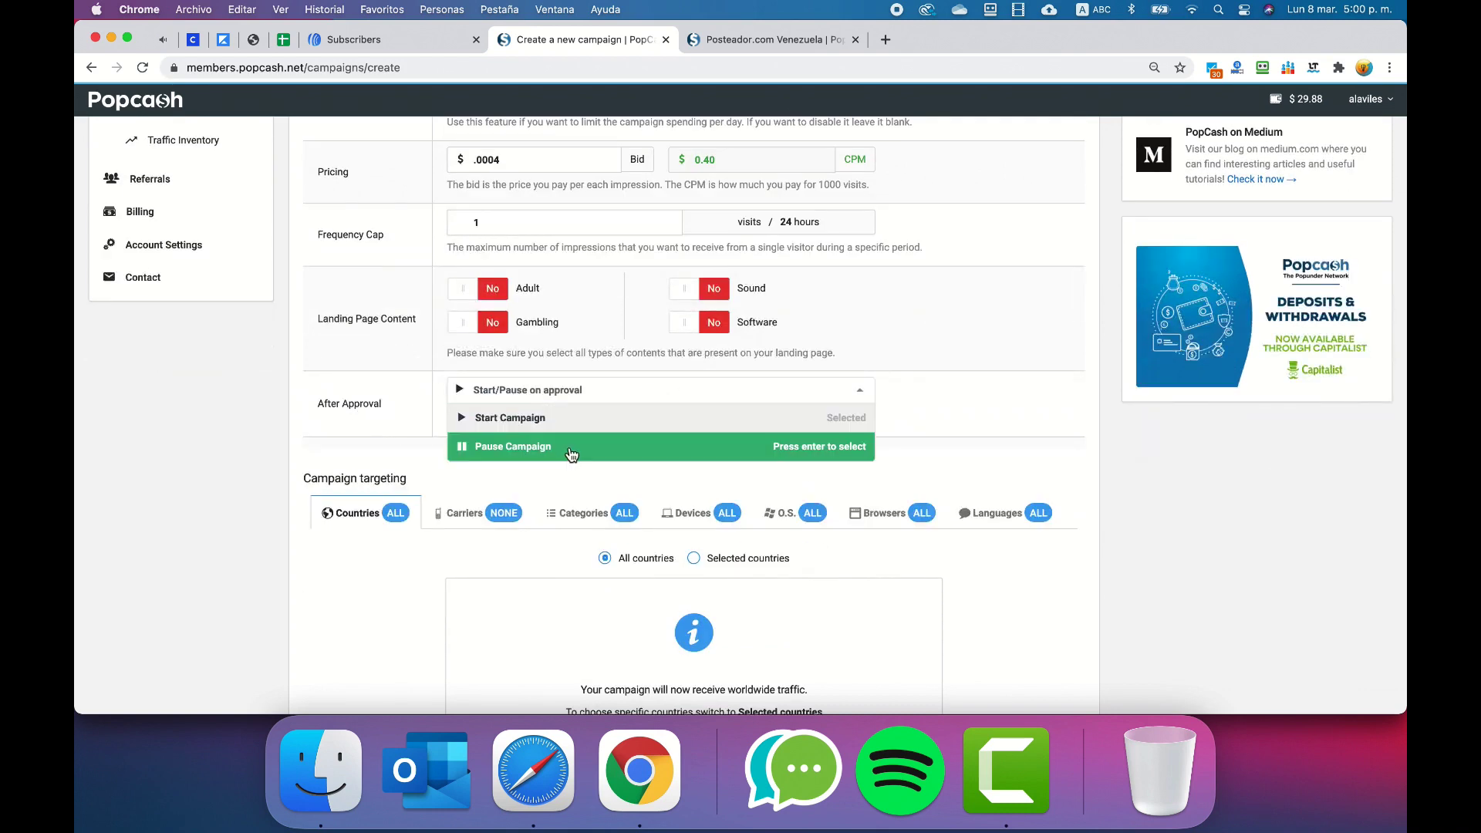
left_click(1030, 390)
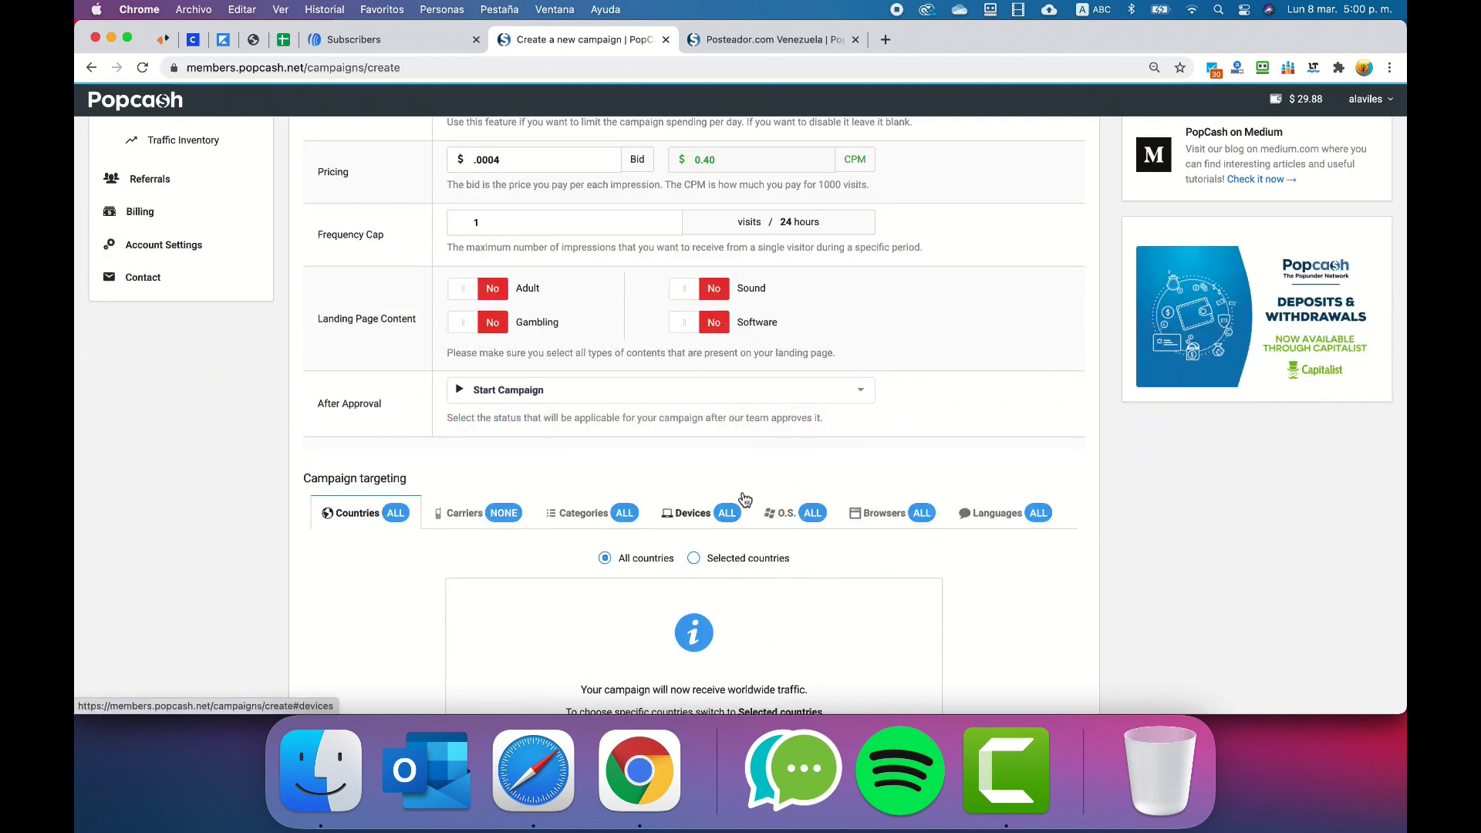
scroll(737, 463, "down", 3)
scroll(466, 416, "up", 12)
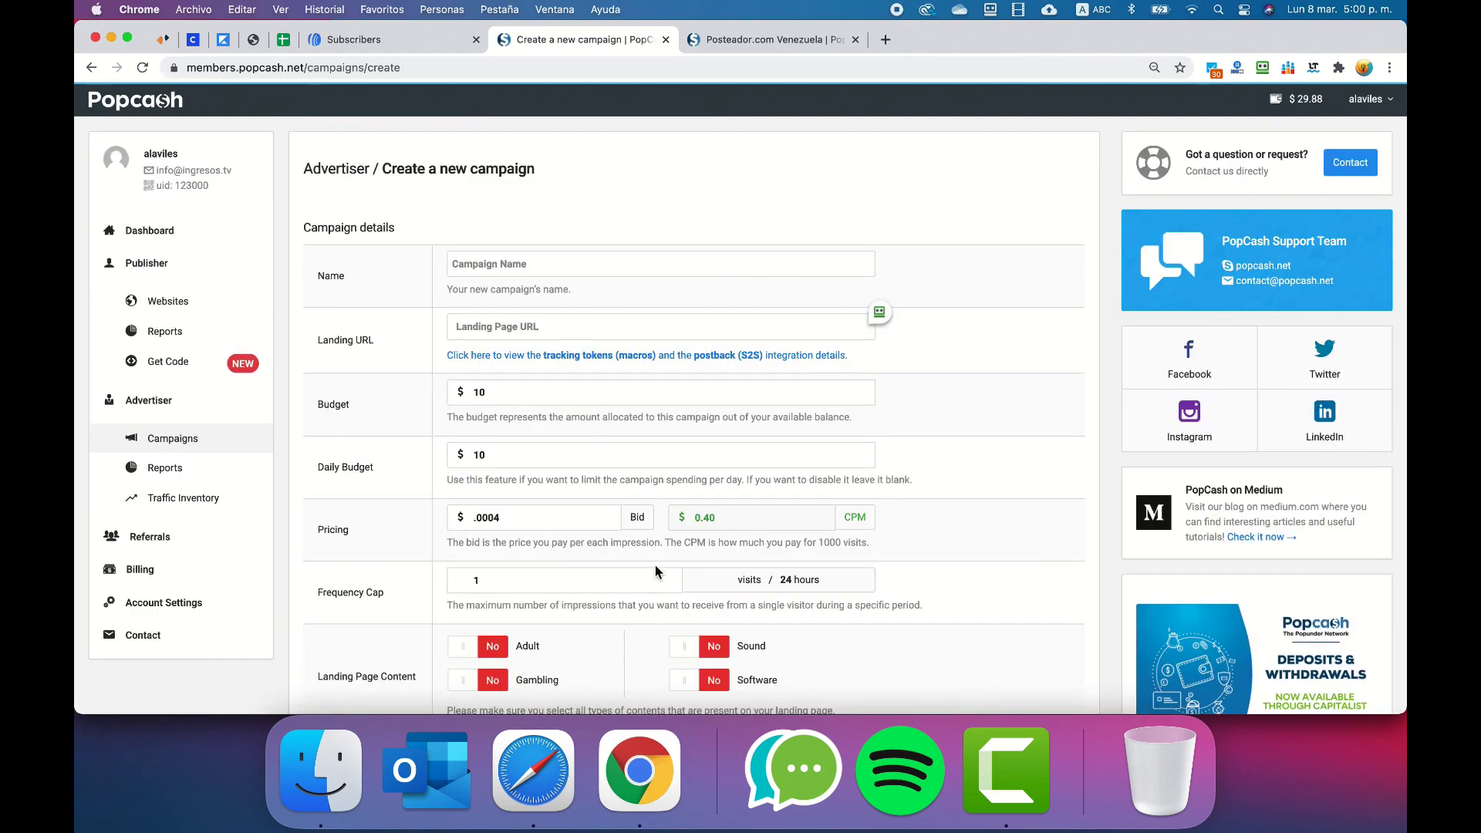
scroll(727, 567, "down", 3)
scroll(727, 567, "down", 5)
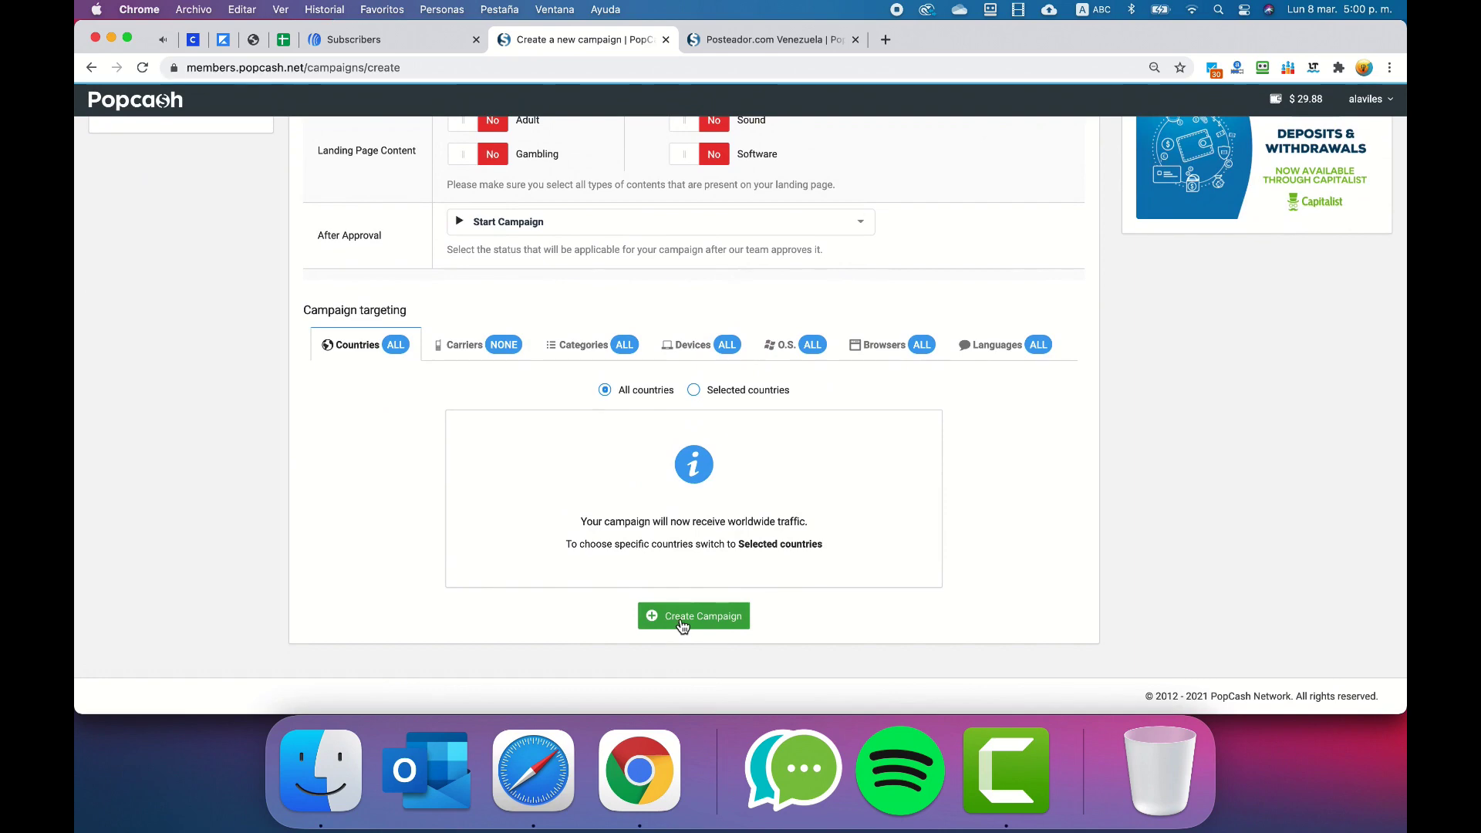
scroll(808, 463, "up", 2)
scroll(807, 463, "up", 5)
left_click(586, 253)
type("Trafic")
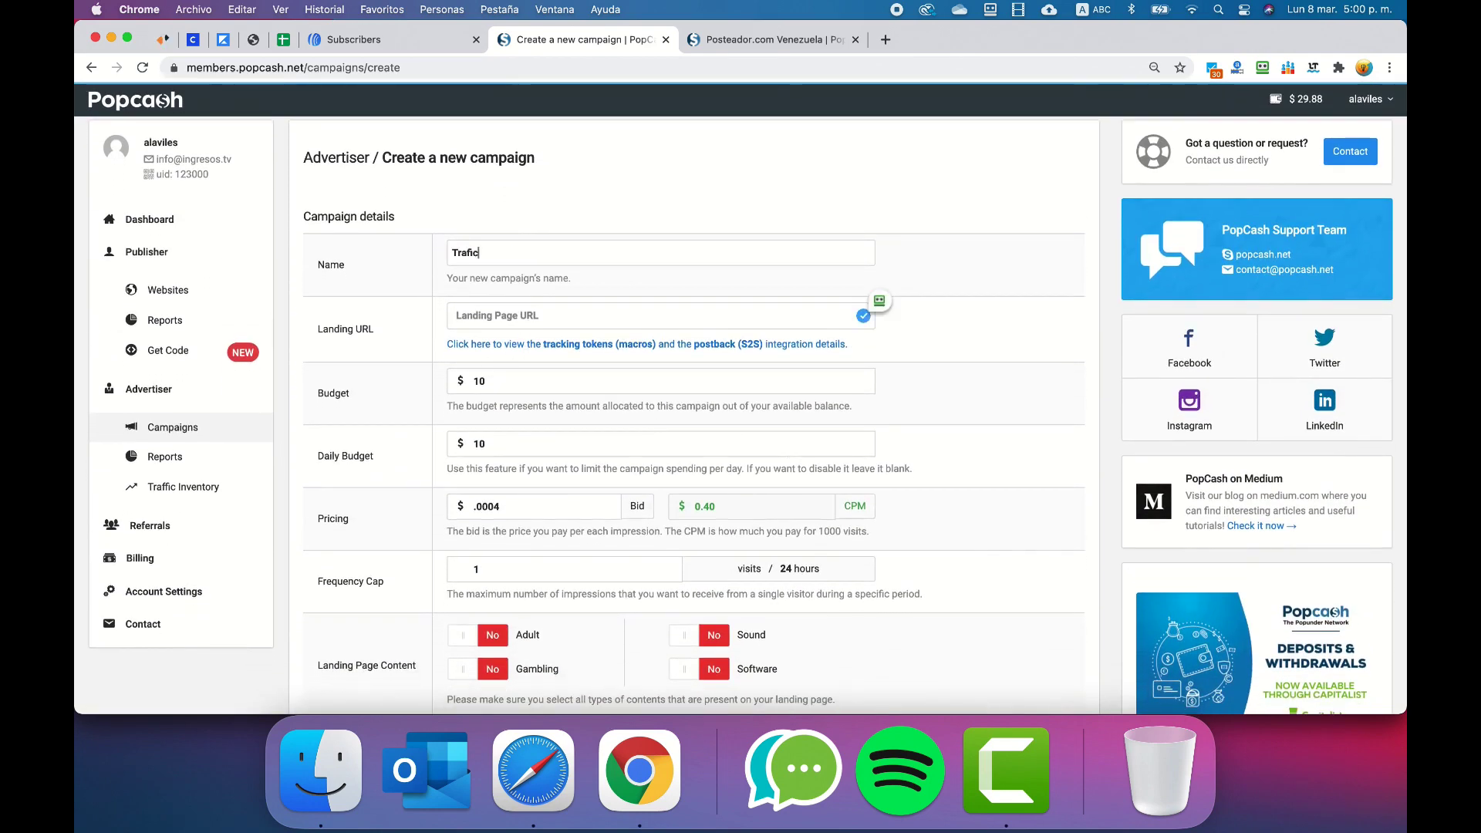
type("oSocial.com")
key("super+a")
key("super+c")
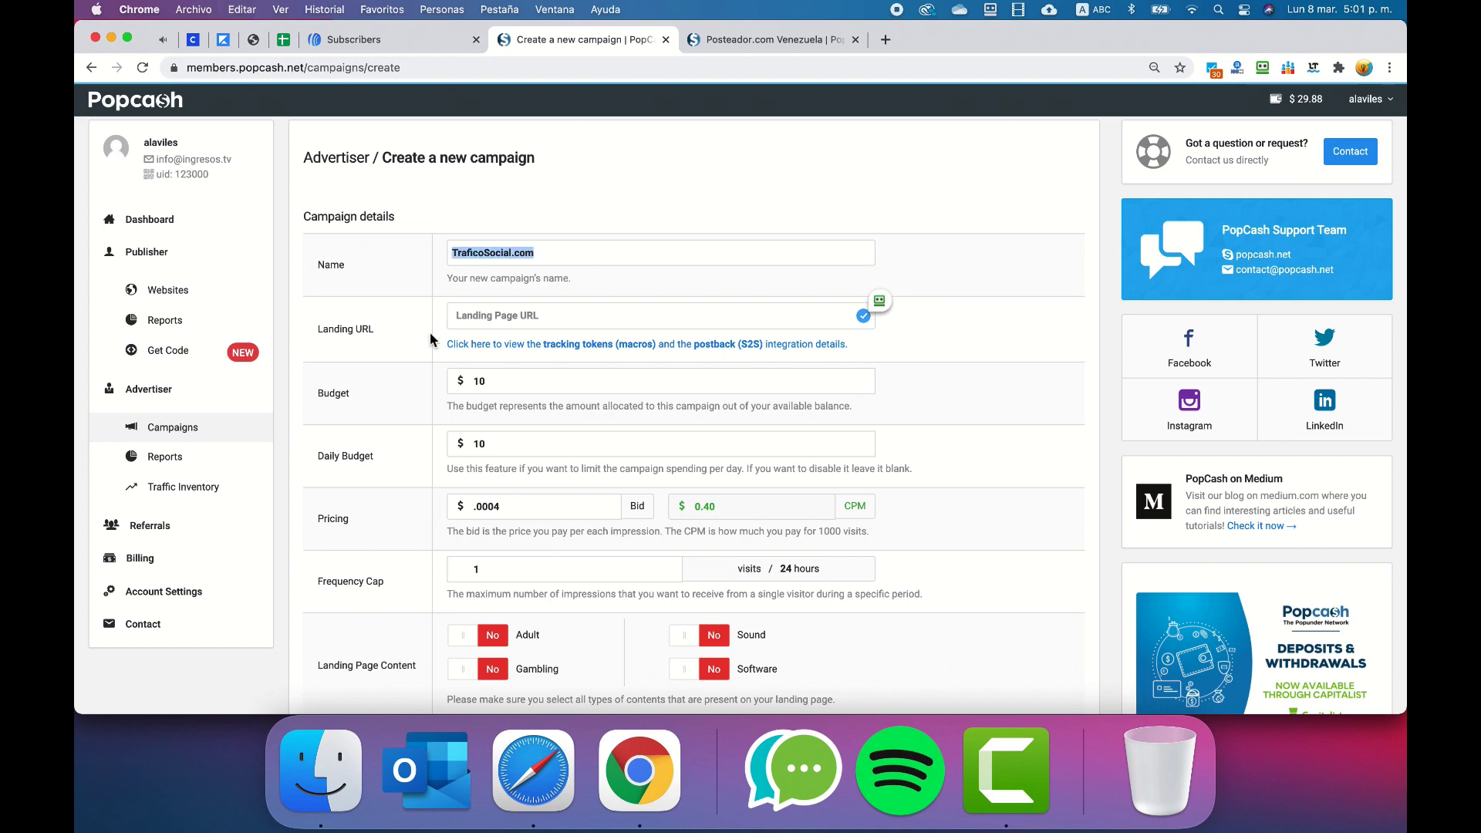
left_click(553, 316)
type("https://www.")
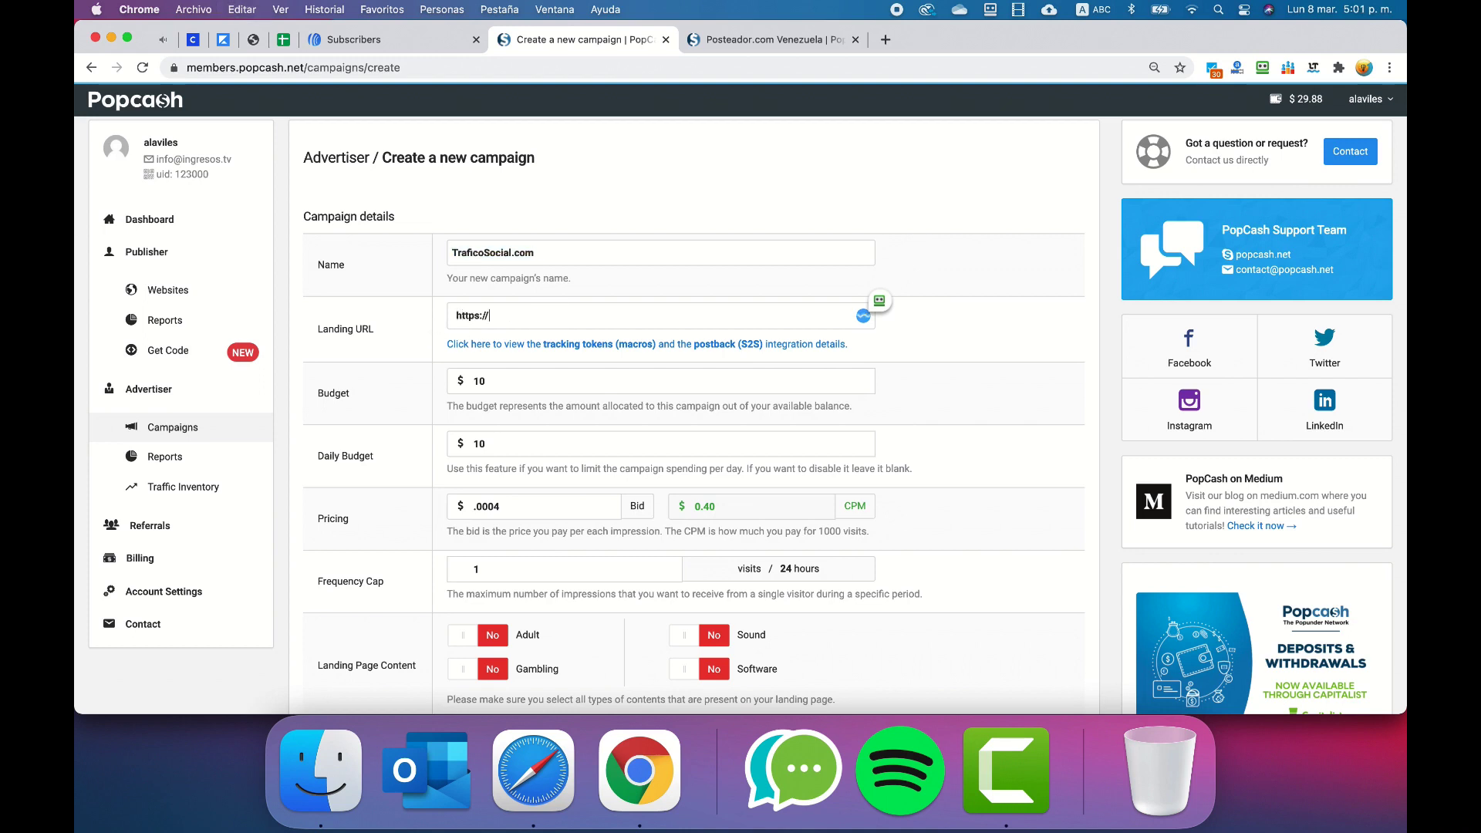
key("super+v")
Restrict the new campaign's country targeting to selected countries and add Venezuela to the selected countries.
scroll(897, 390, "down", 5)
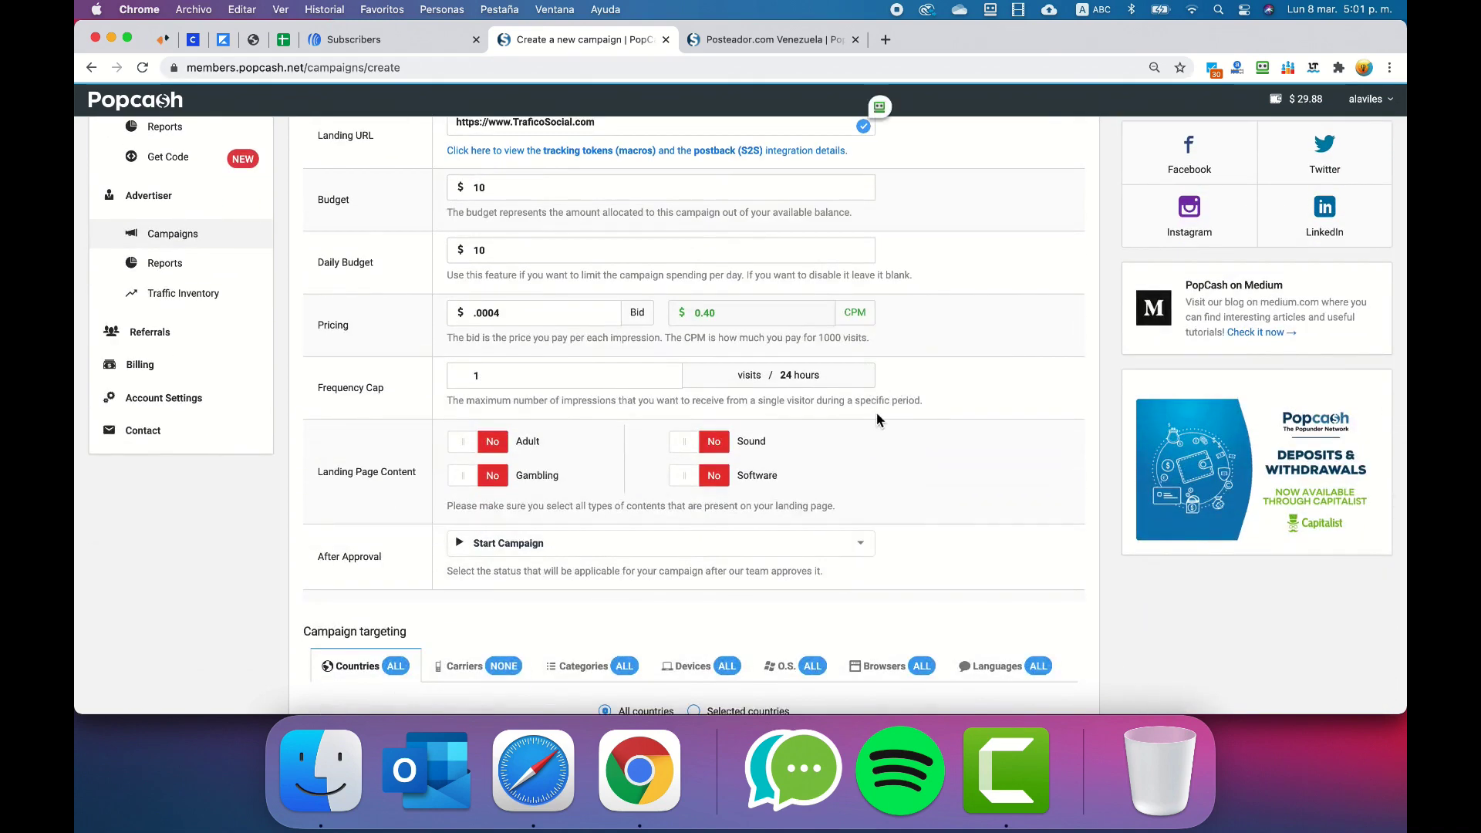
scroll(879, 420, "down", 3)
scroll(802, 440, "down", 4)
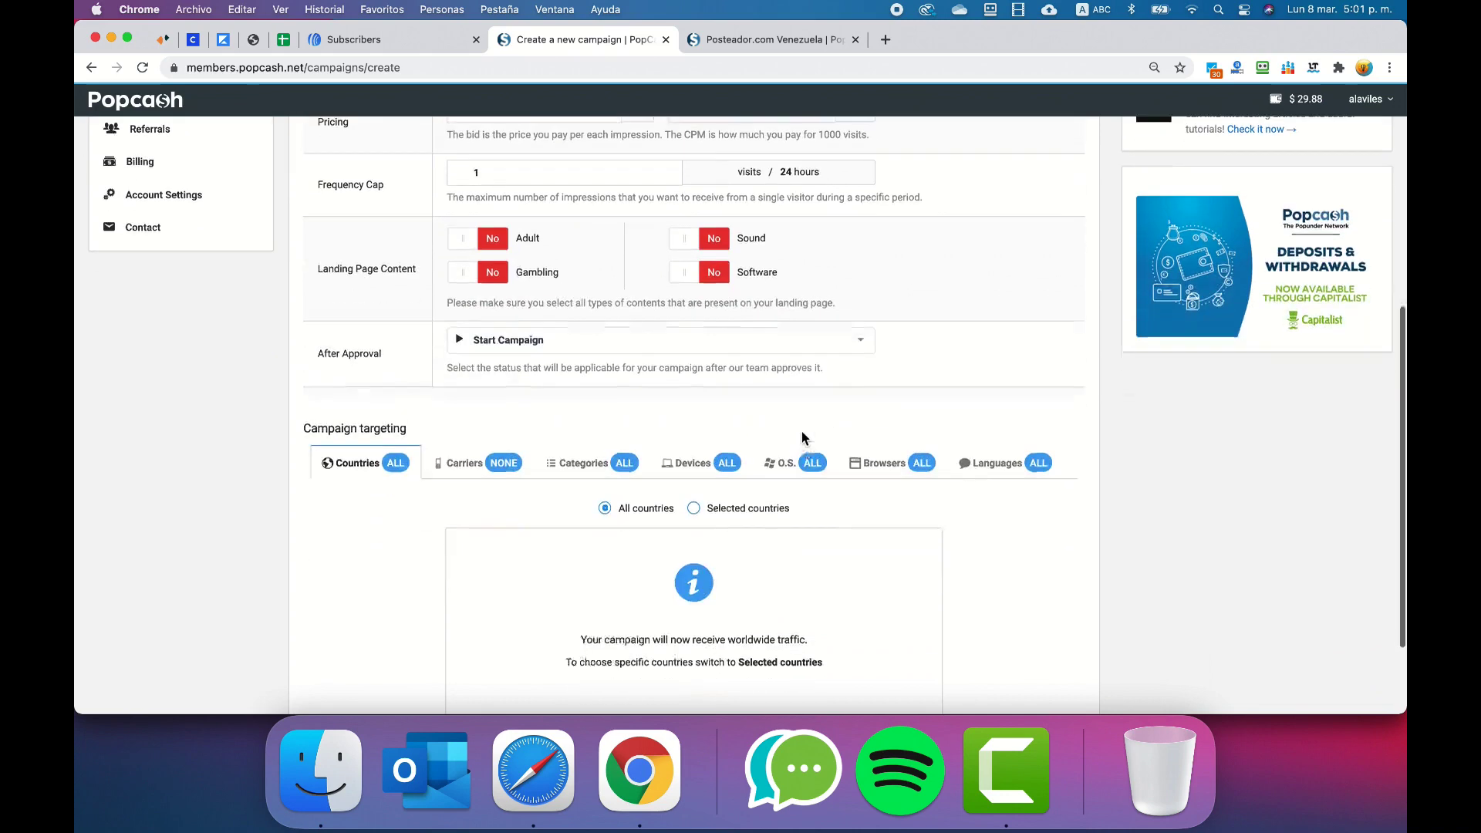
left_click(694, 448)
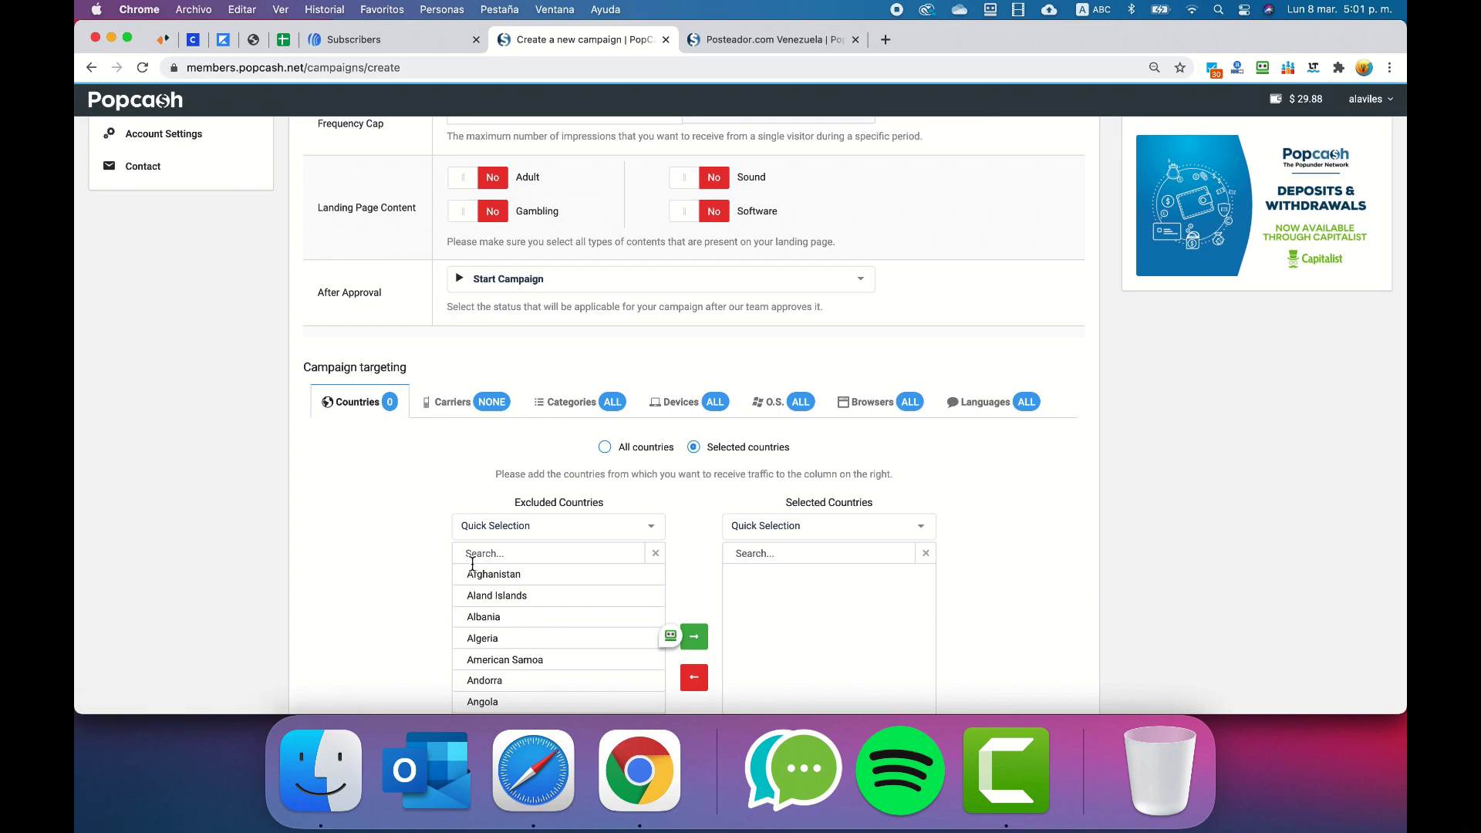
type("venezu")
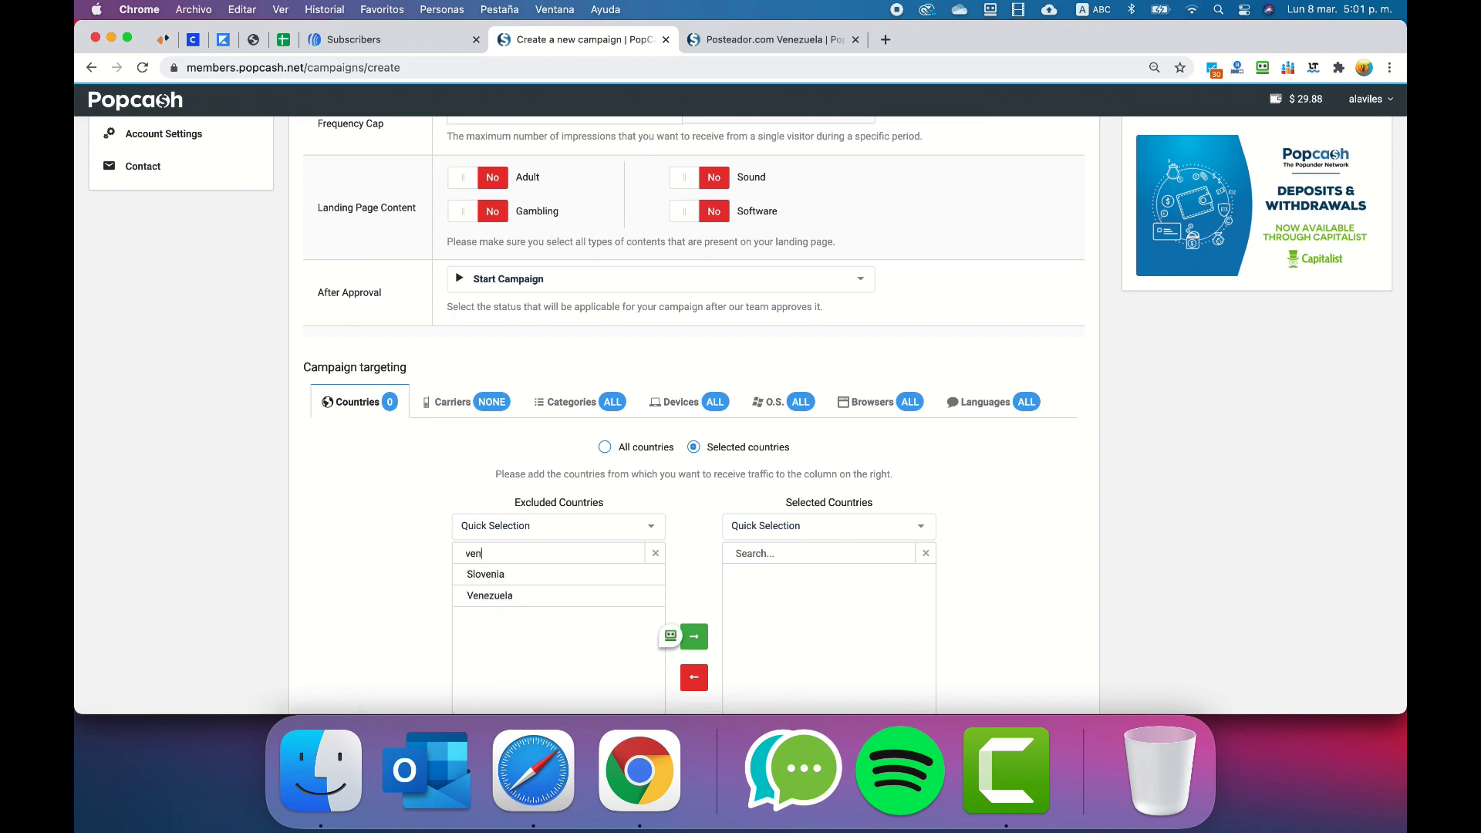
left_click(511, 575)
scroll(505, 586, "down", 3)
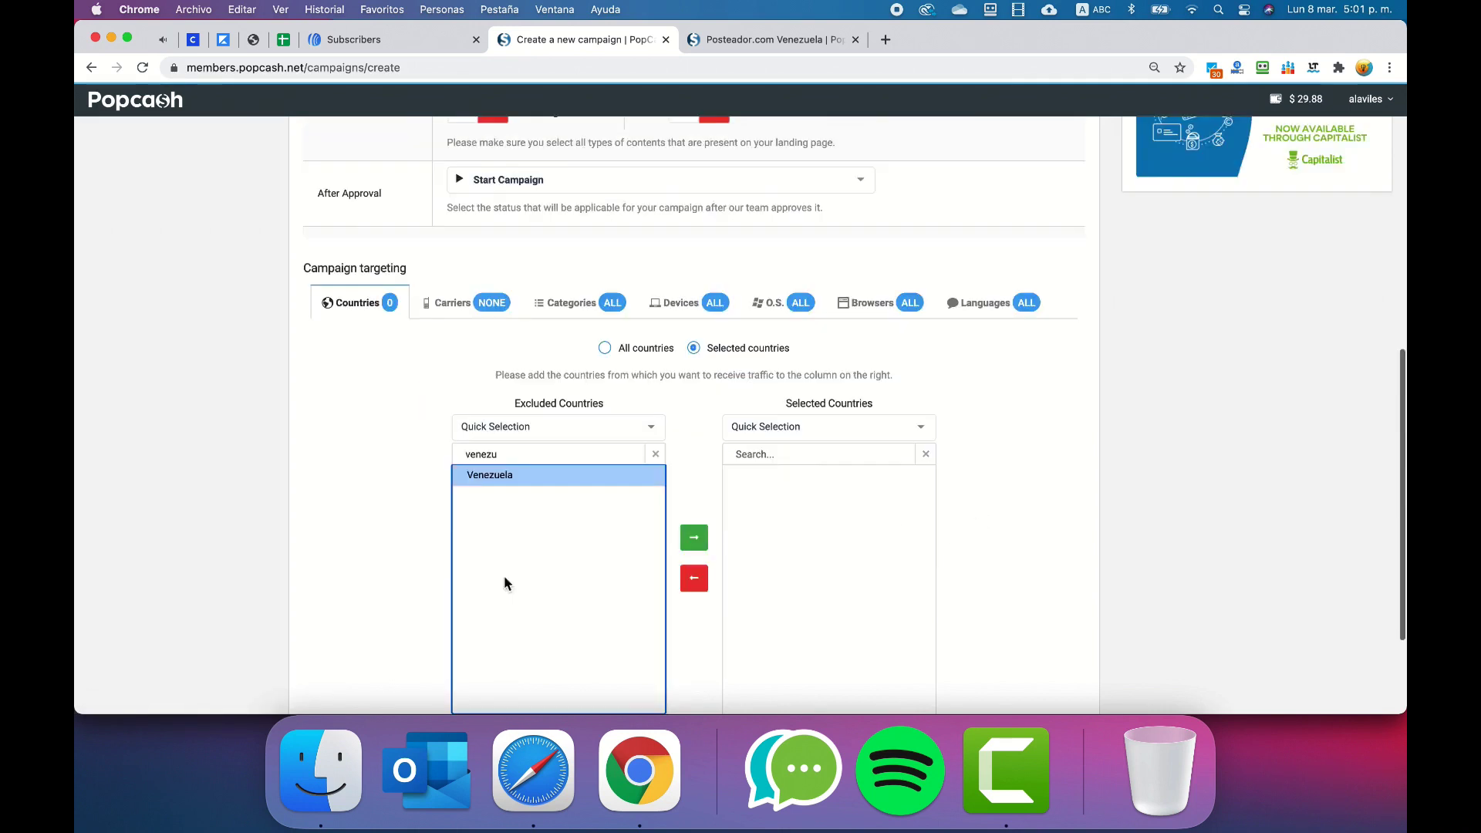
scroll(985, 562, "down", 3)
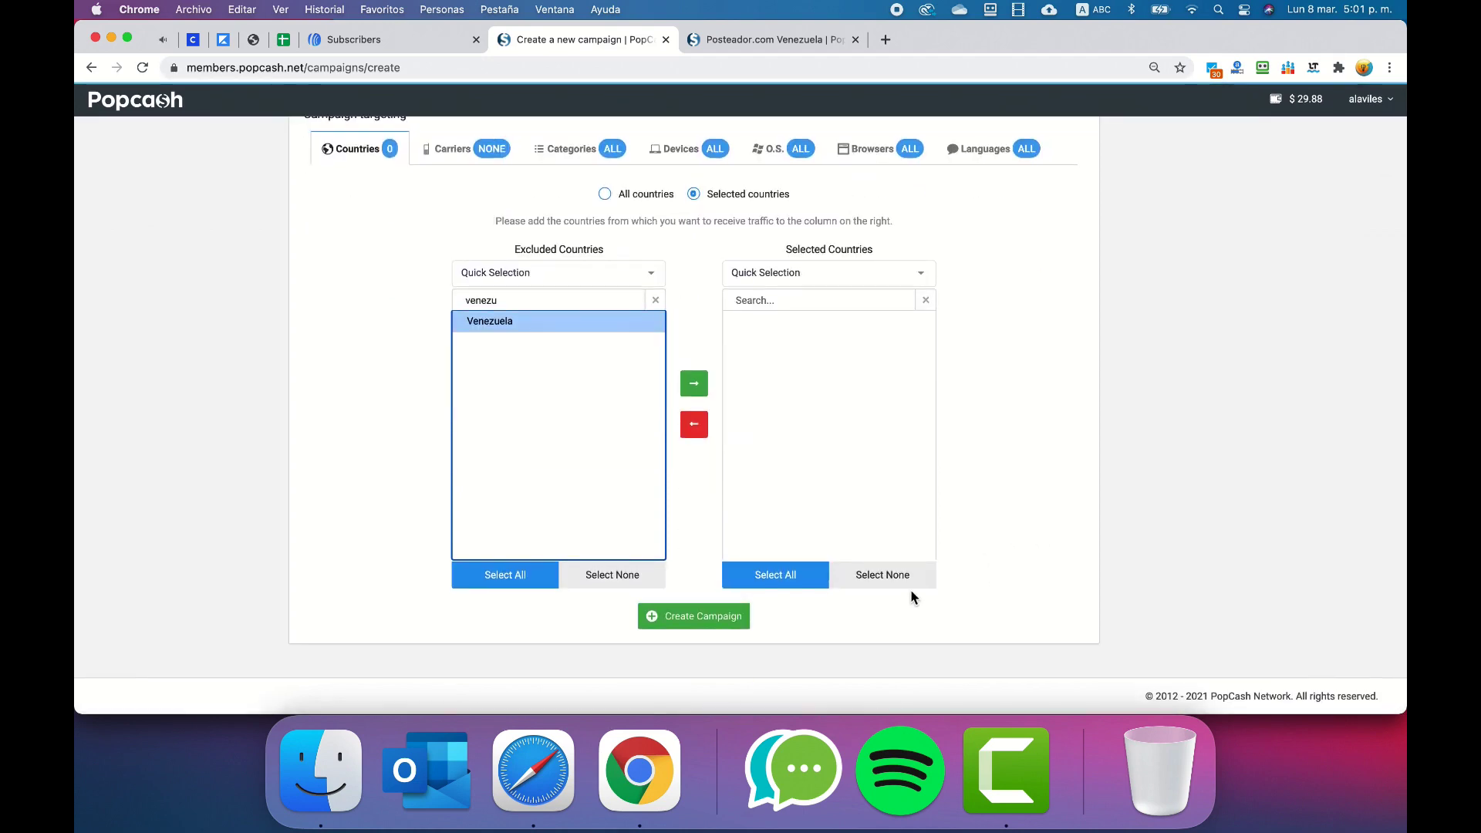
left_click(694, 383)
Review the filled-in campaign form and create the TraficoSocial.com campaign.
scroll(945, 402, "up", 10)
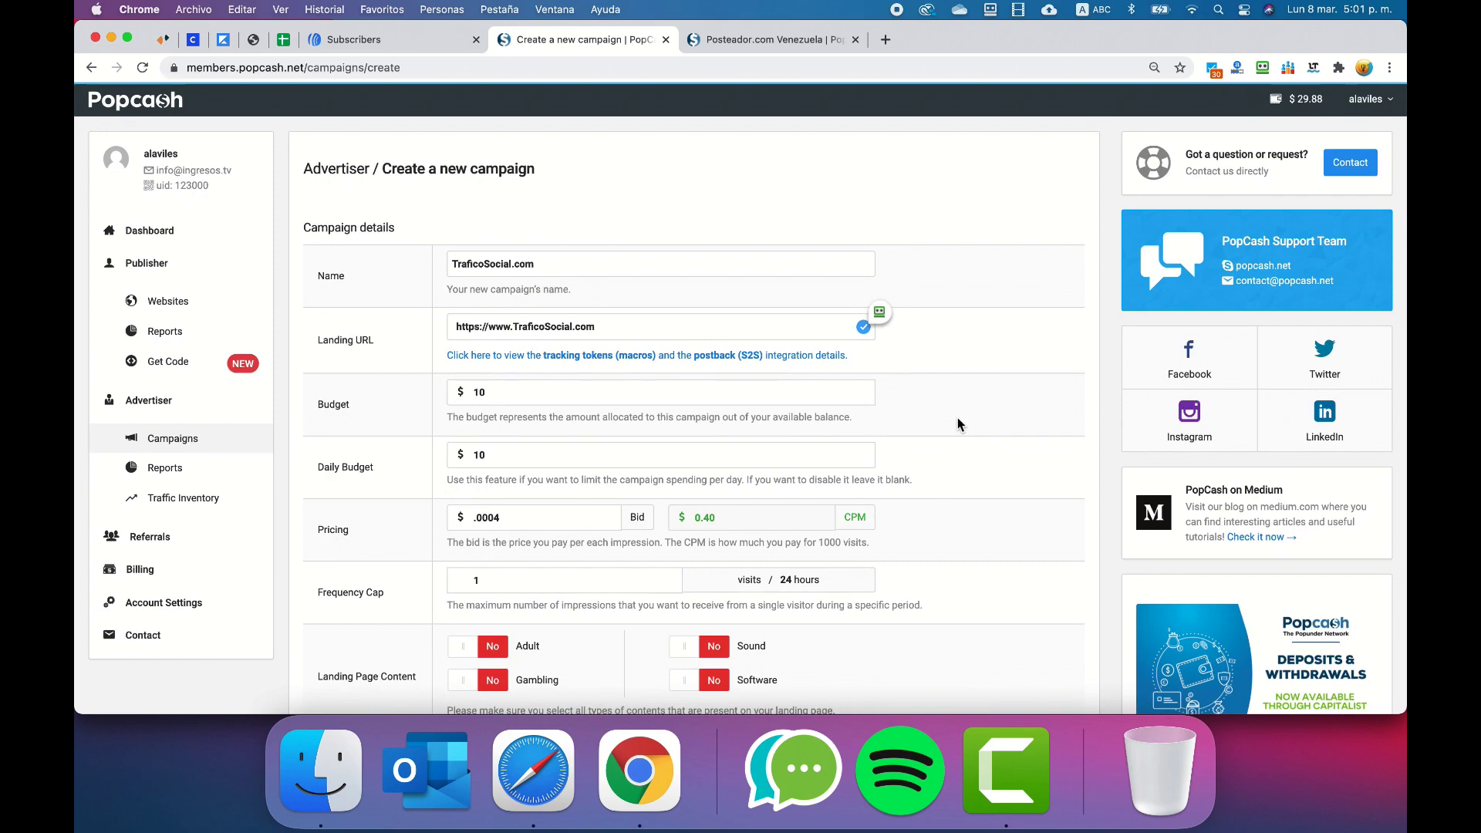
scroll(957, 421, "down", 3)
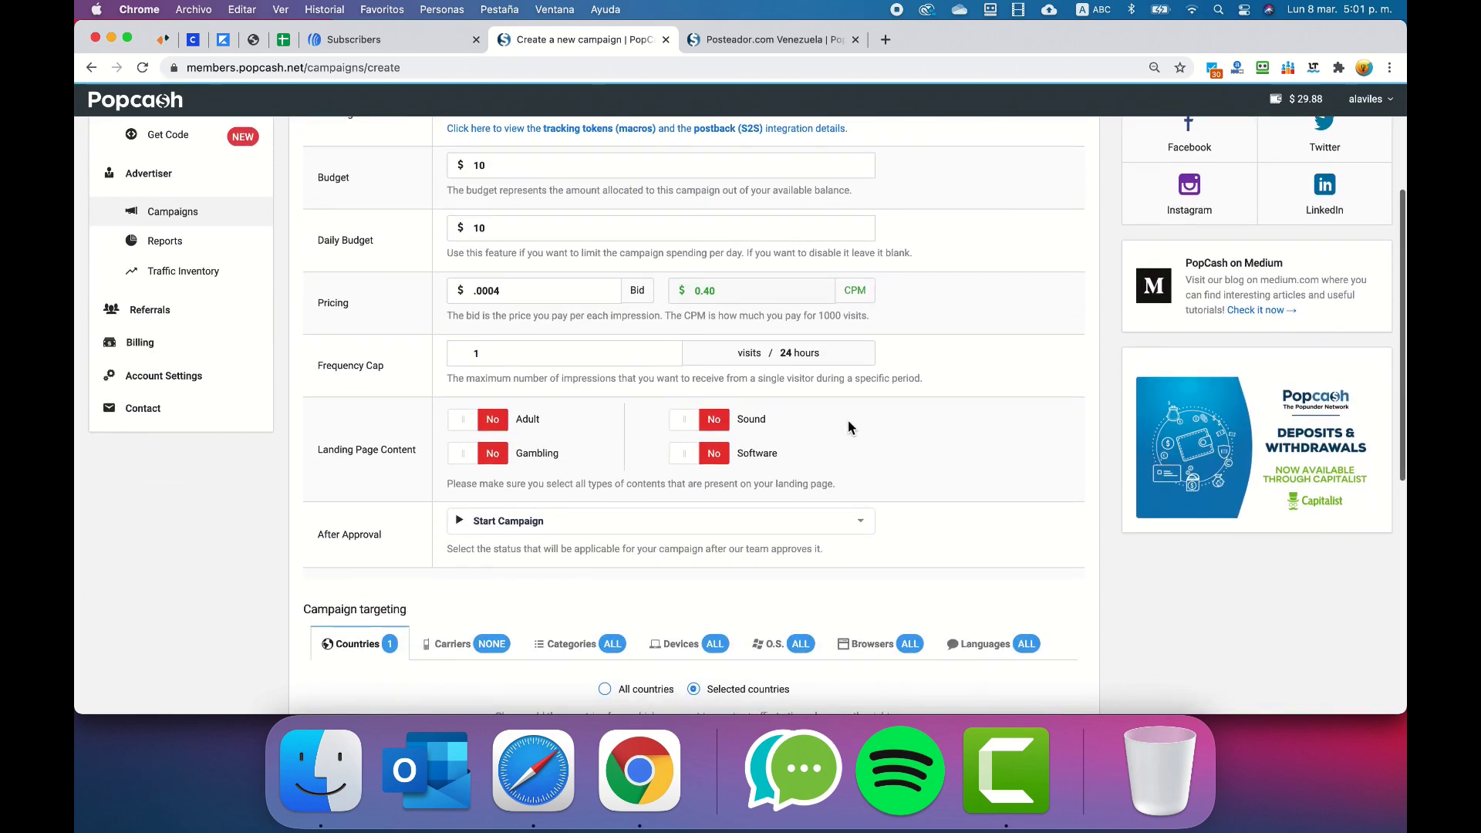
scroll(849, 420, "down", 3)
scroll(868, 425, "down", 5)
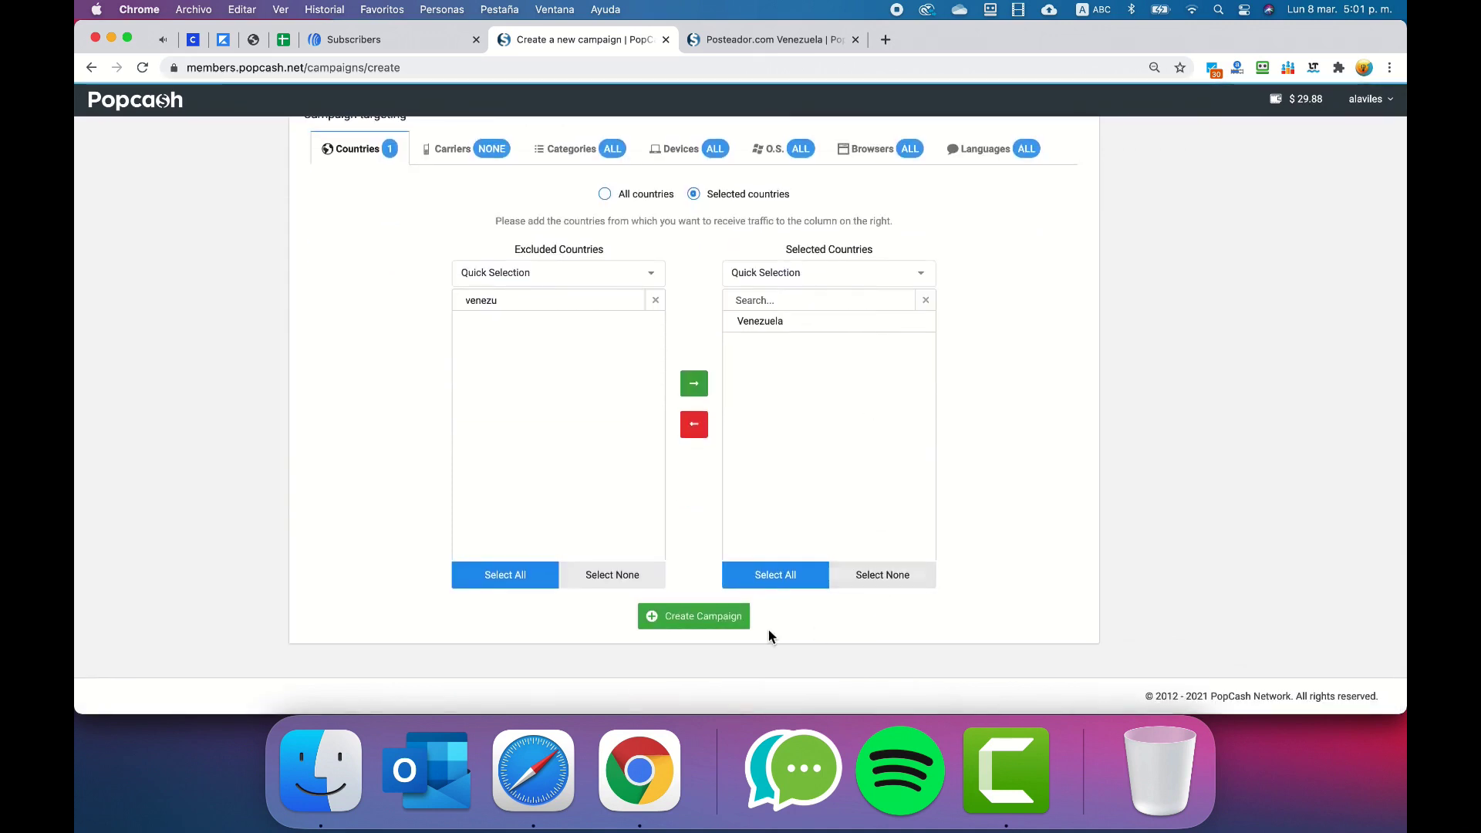
left_click(733, 620)
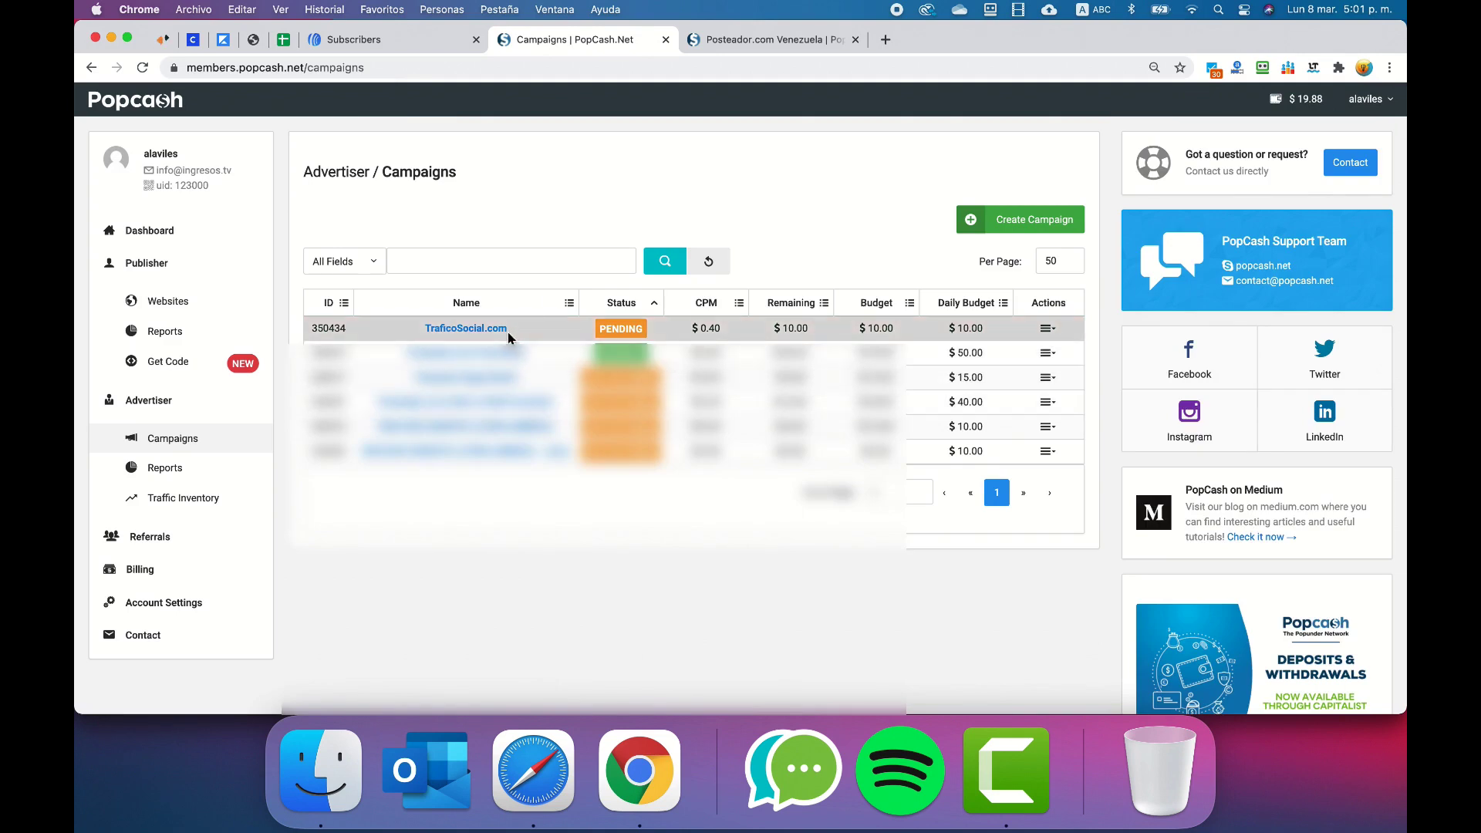
Start a clone of the TraficoSocial.com campaign and remove Venezuela from its selected countries.
left_click(1057, 332)
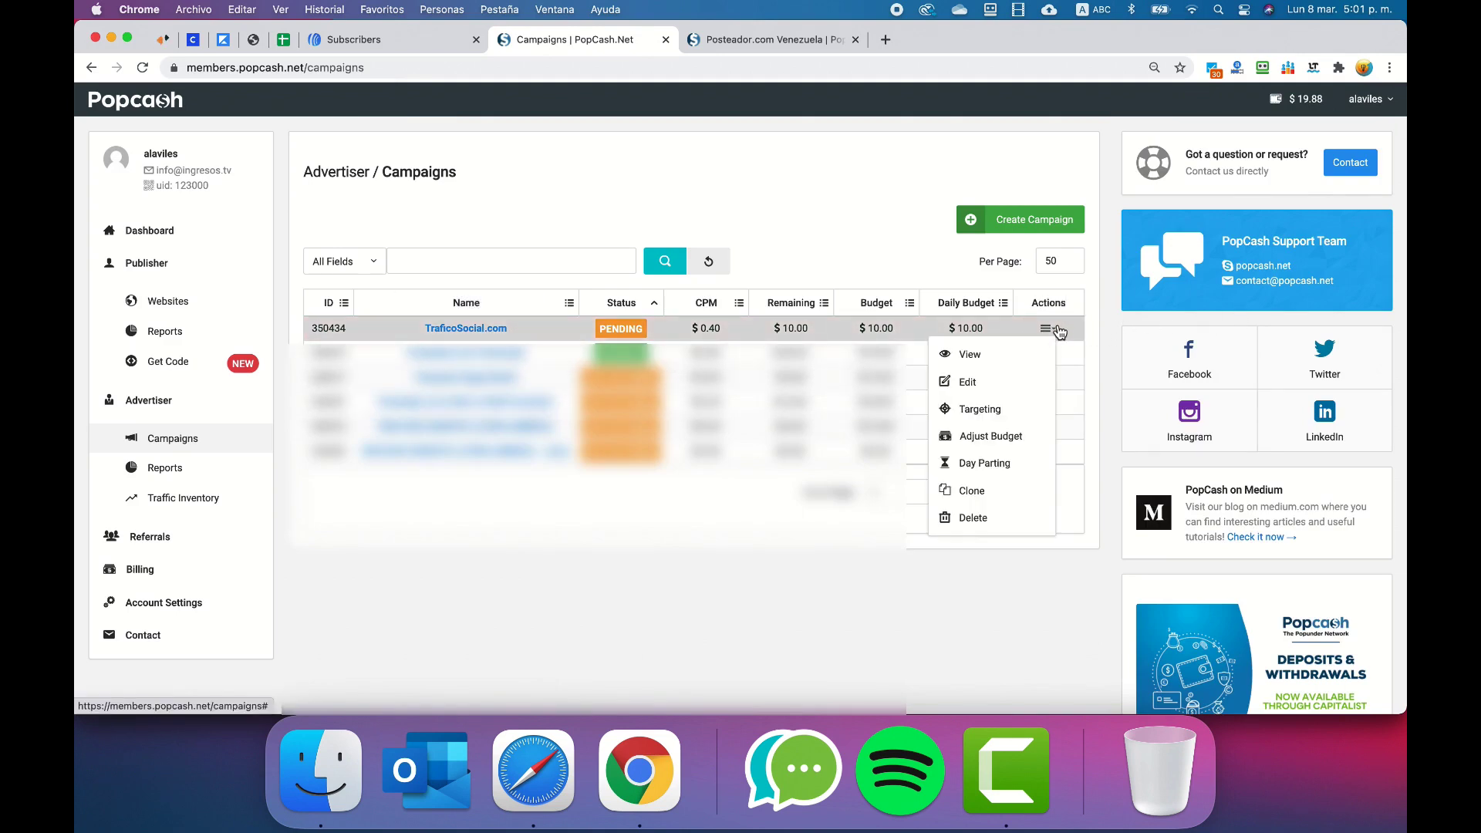
left_click(983, 492)
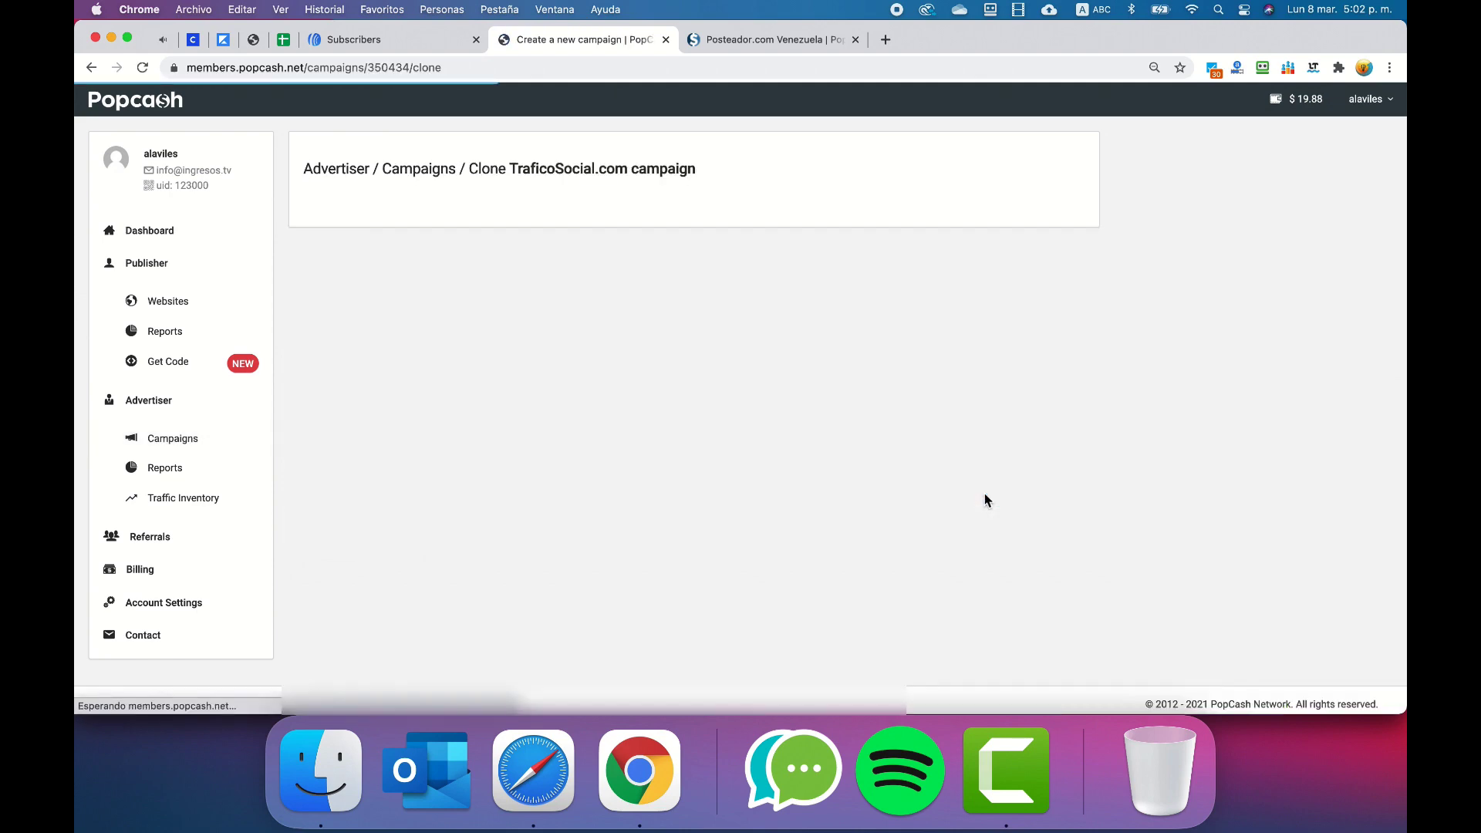
scroll(957, 498, "down", 3)
scroll(951, 498, "down", 7)
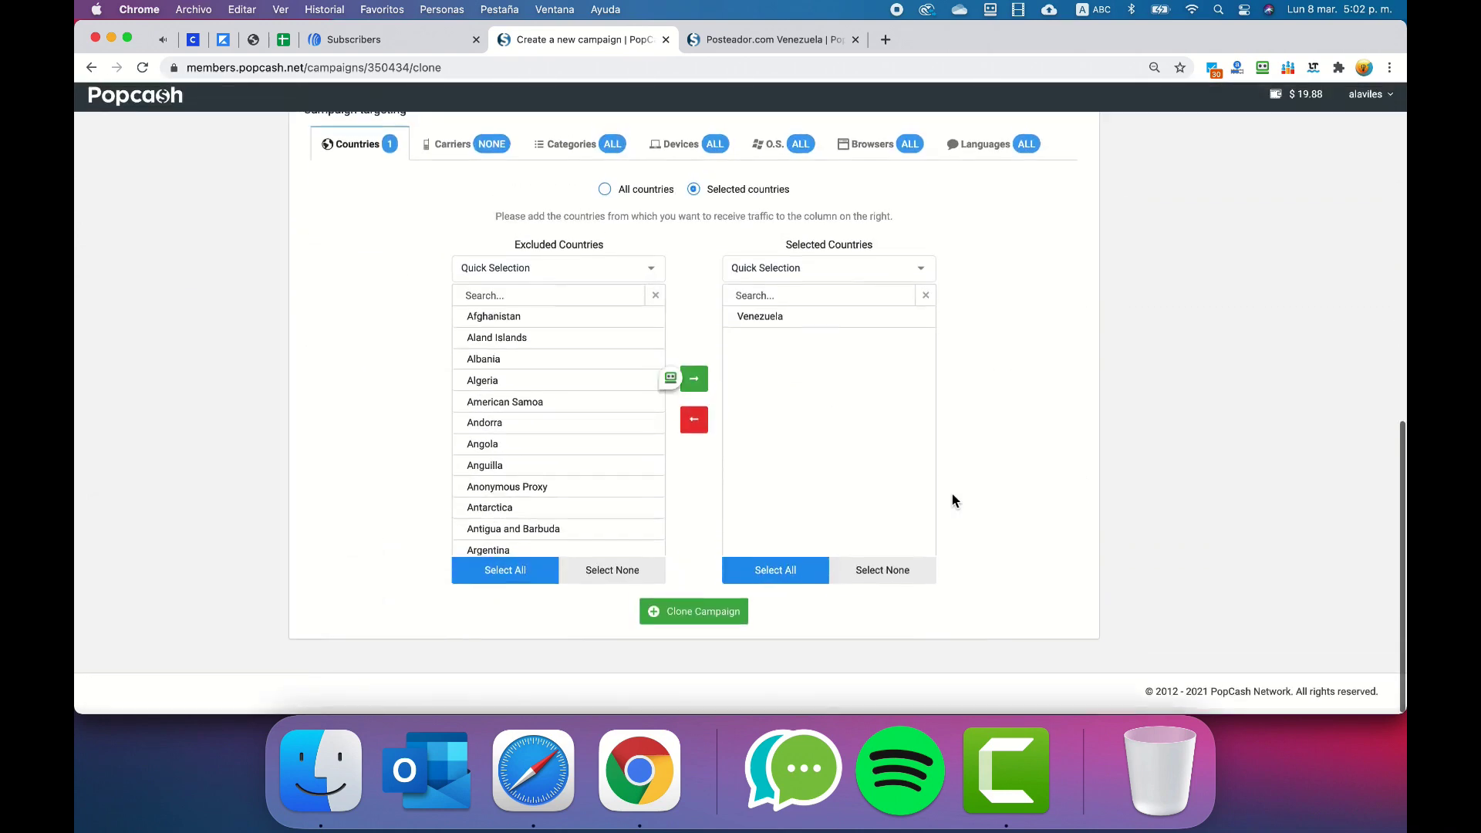
scroll(952, 498, "up", 2)
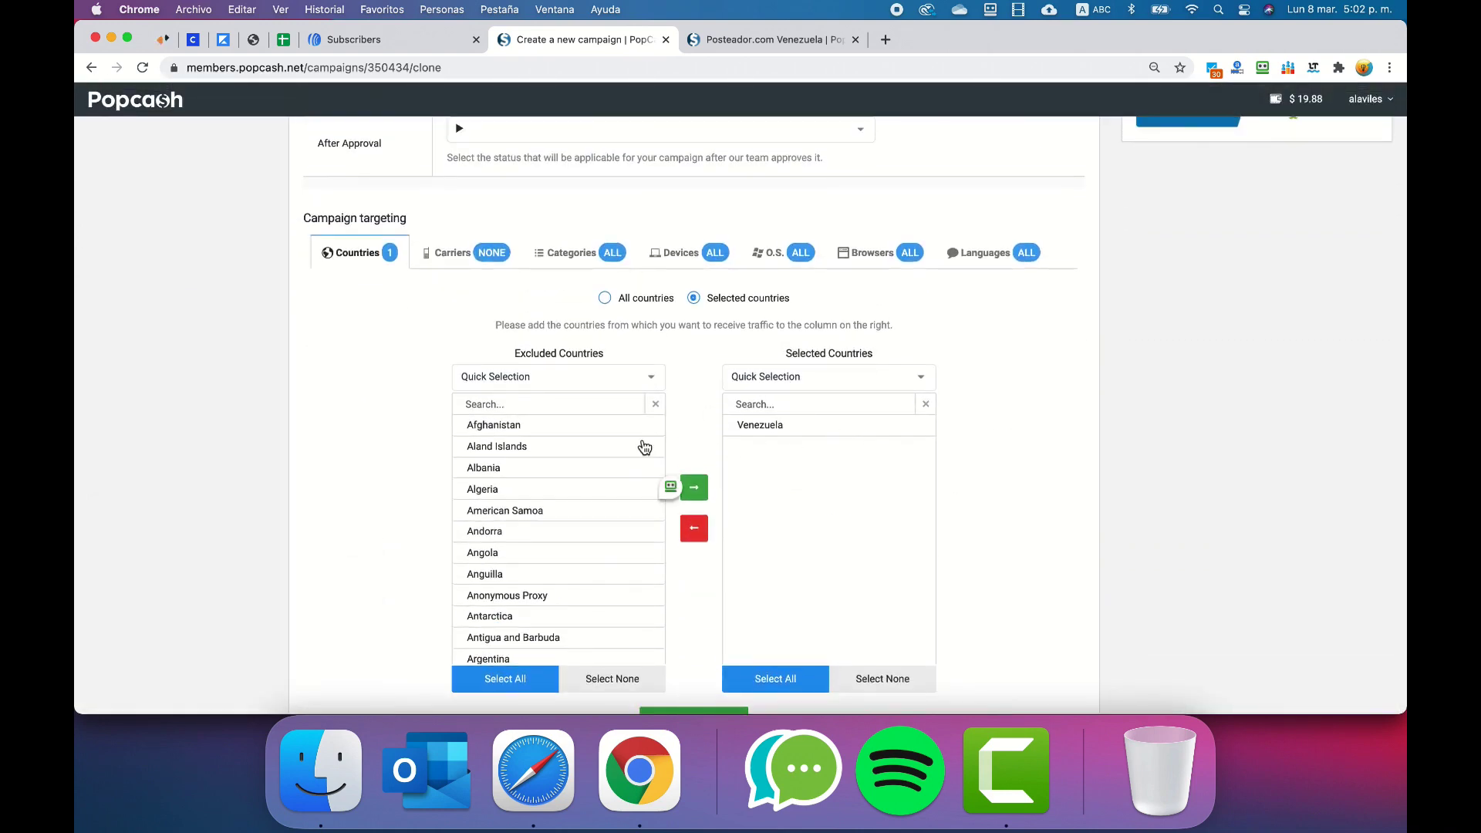
left_click(910, 429)
left_click(693, 528)
Find Dominican Republic among the excluded countries and add it to the clone's selected countries.
left_click(548, 402)
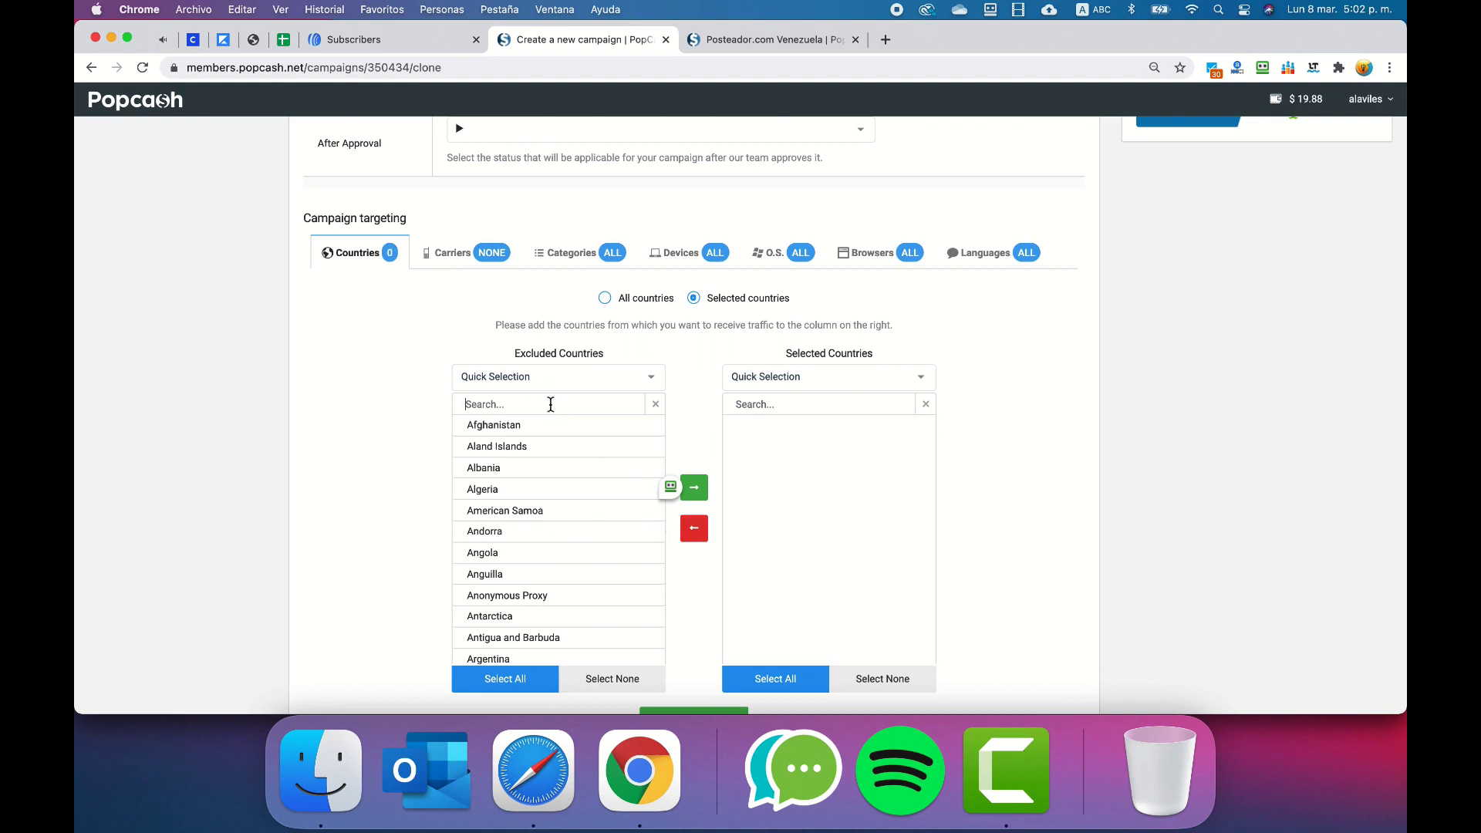
type("Domini")
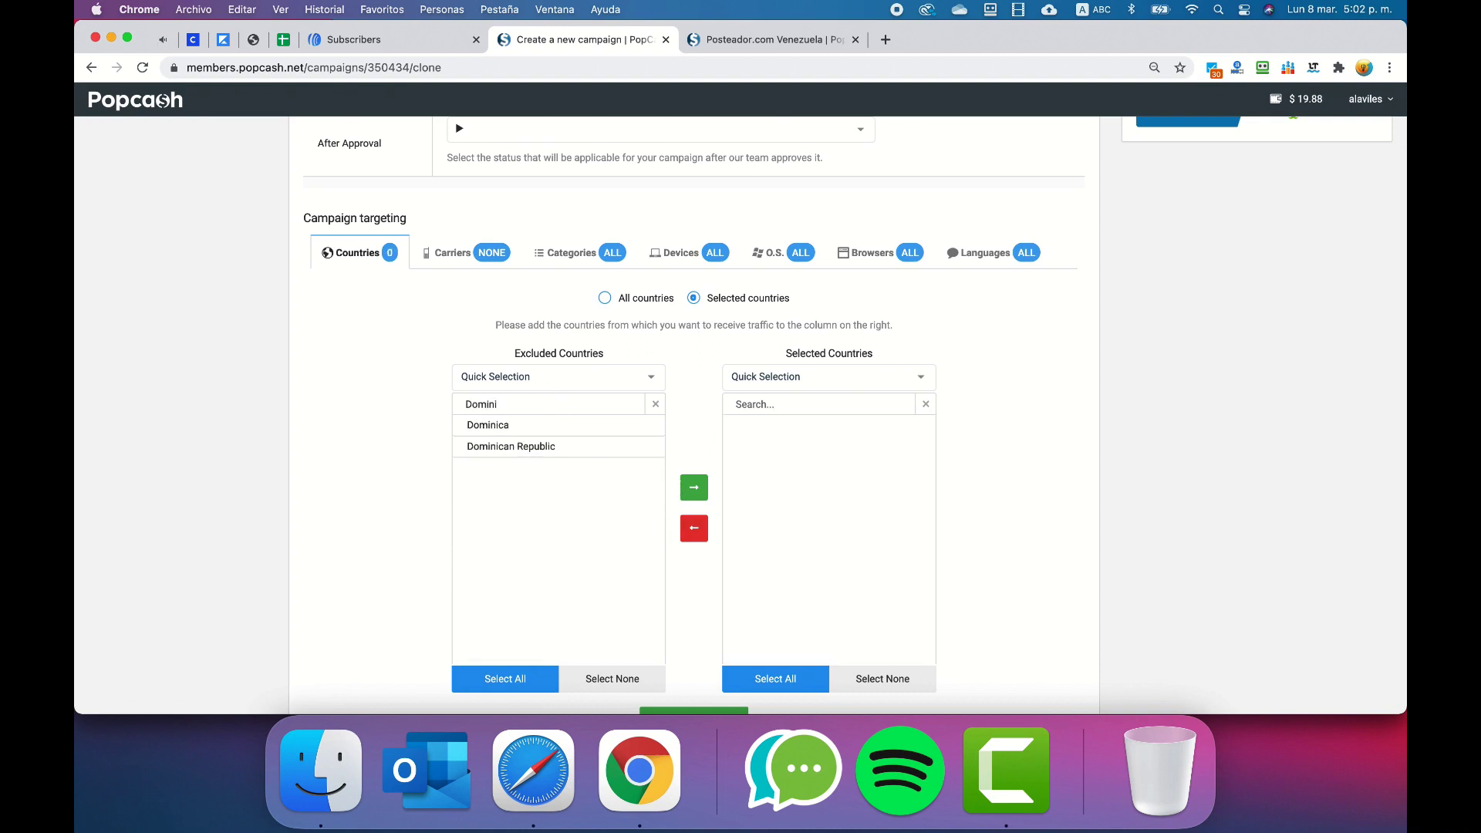
left_click(505, 446)
left_click(697, 494)
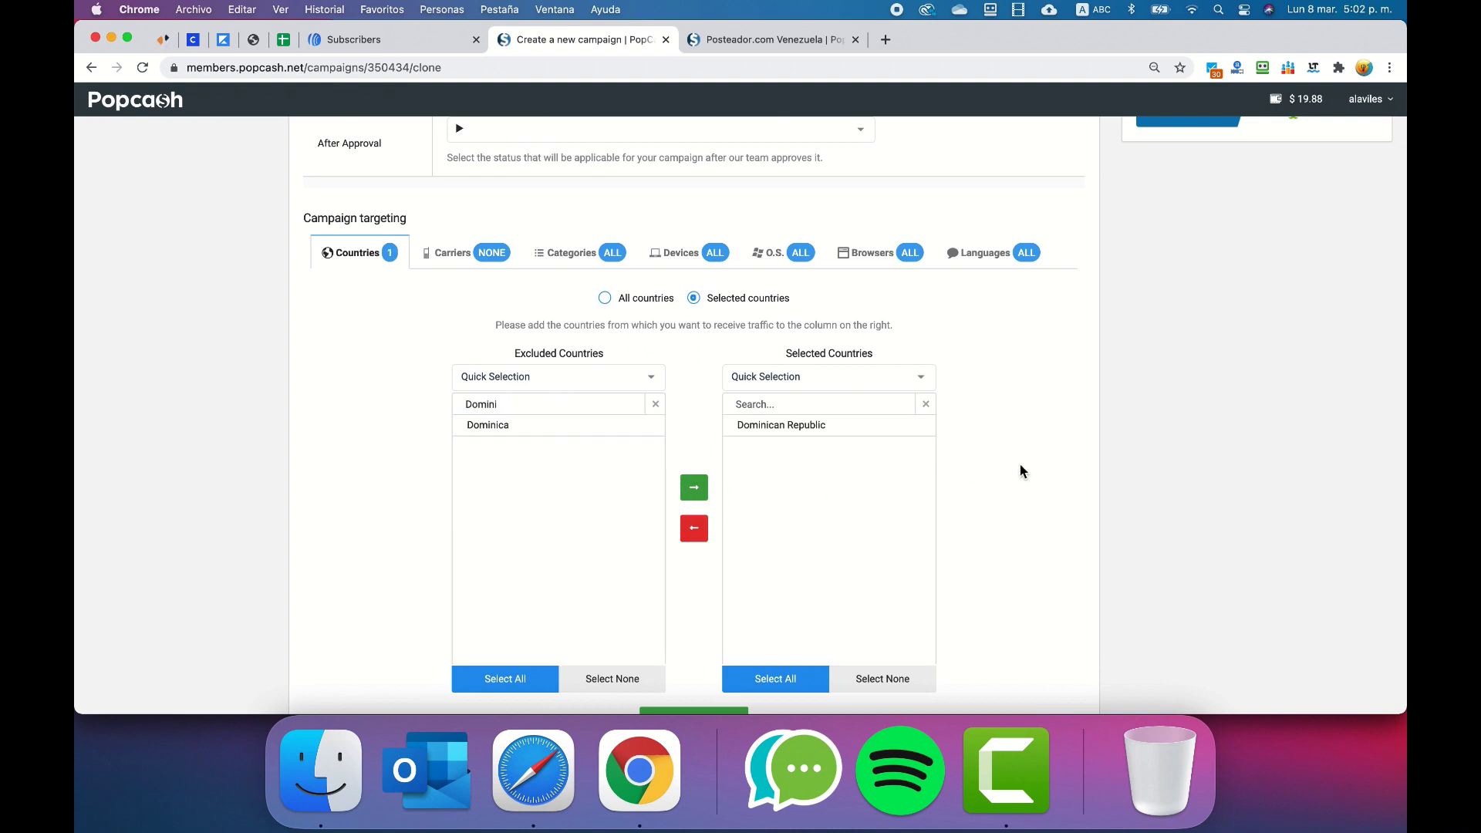
Try to create the cloned campaign with its current budget settings.
scroll(1039, 468, "down", 2)
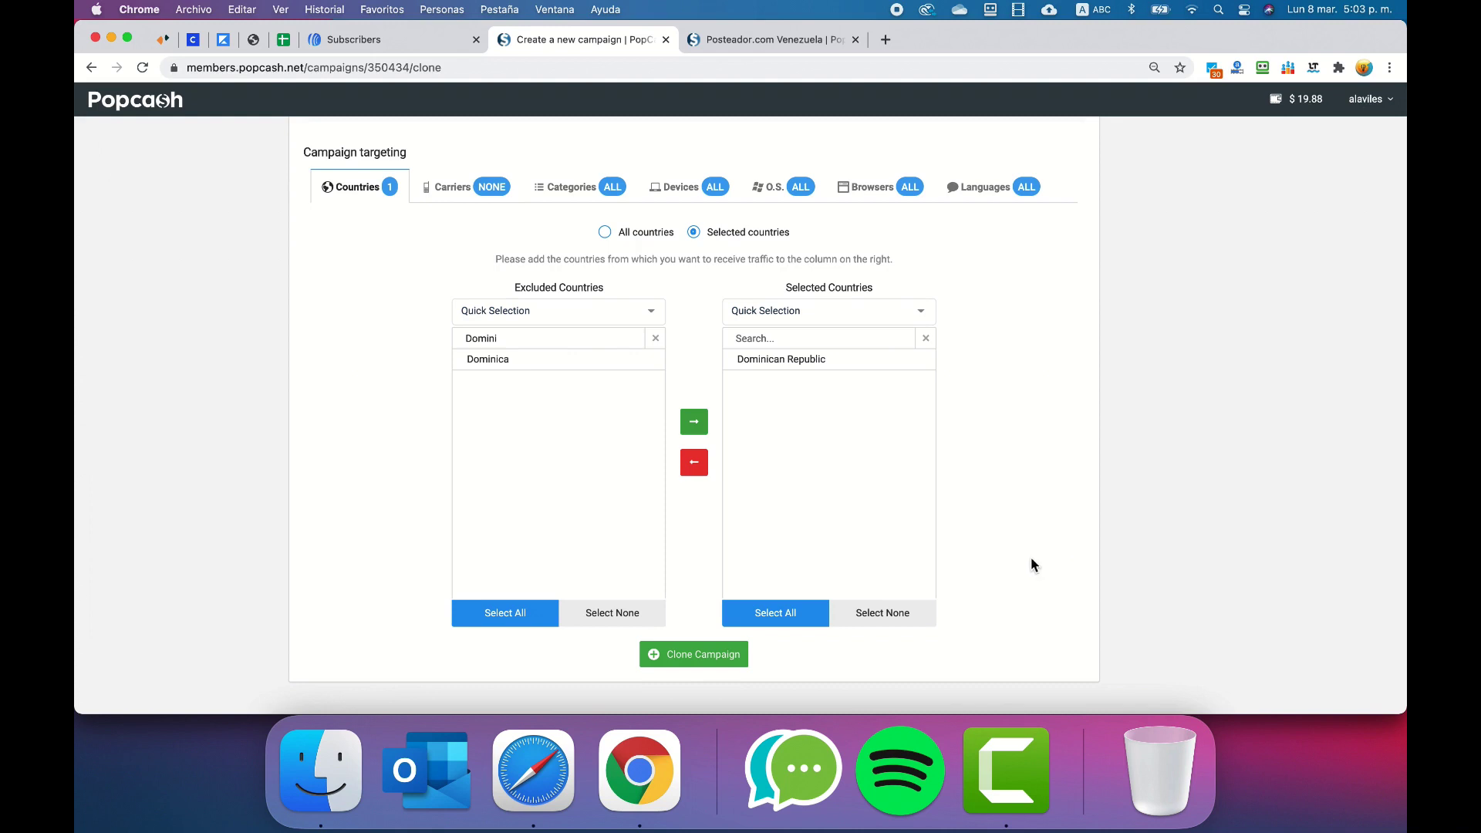
left_click(719, 667)
scroll(1015, 605, "up", 1)
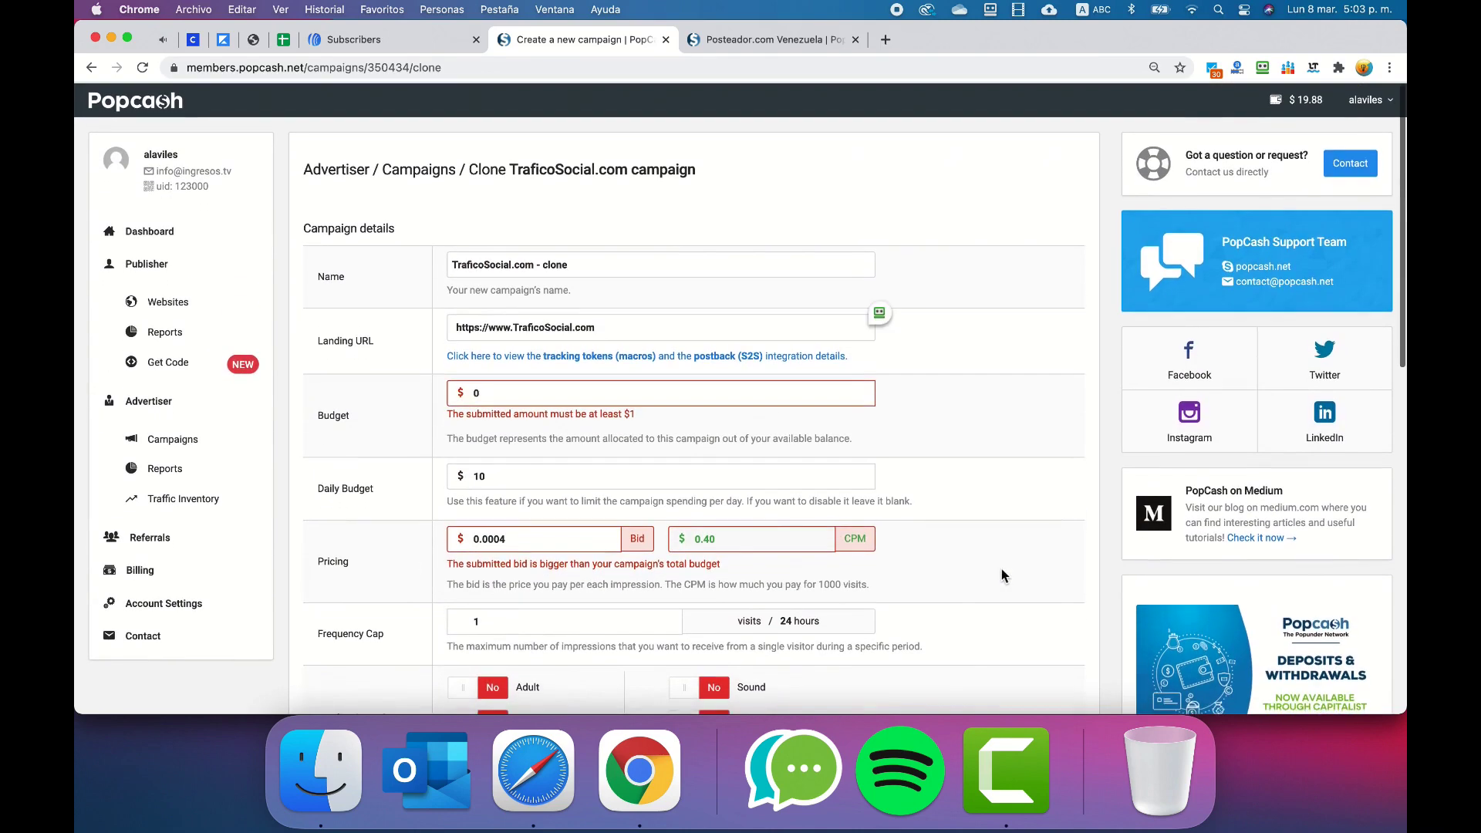
Set the clone's budget and daily budget to $1 each and create the cloned campaign.
double_click(503, 395)
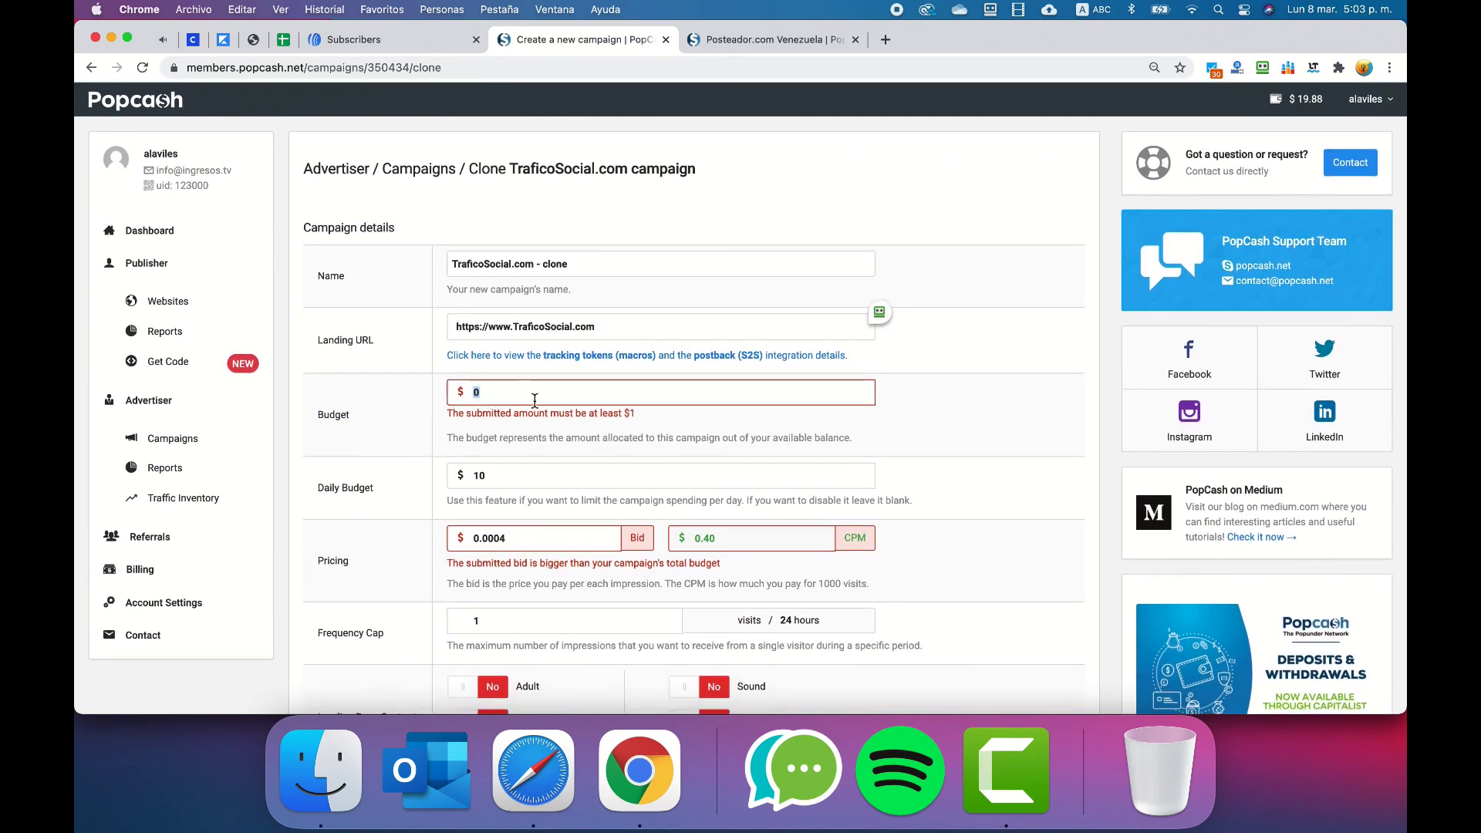
type("1")
left_click(521, 481)
key("BackSpace")
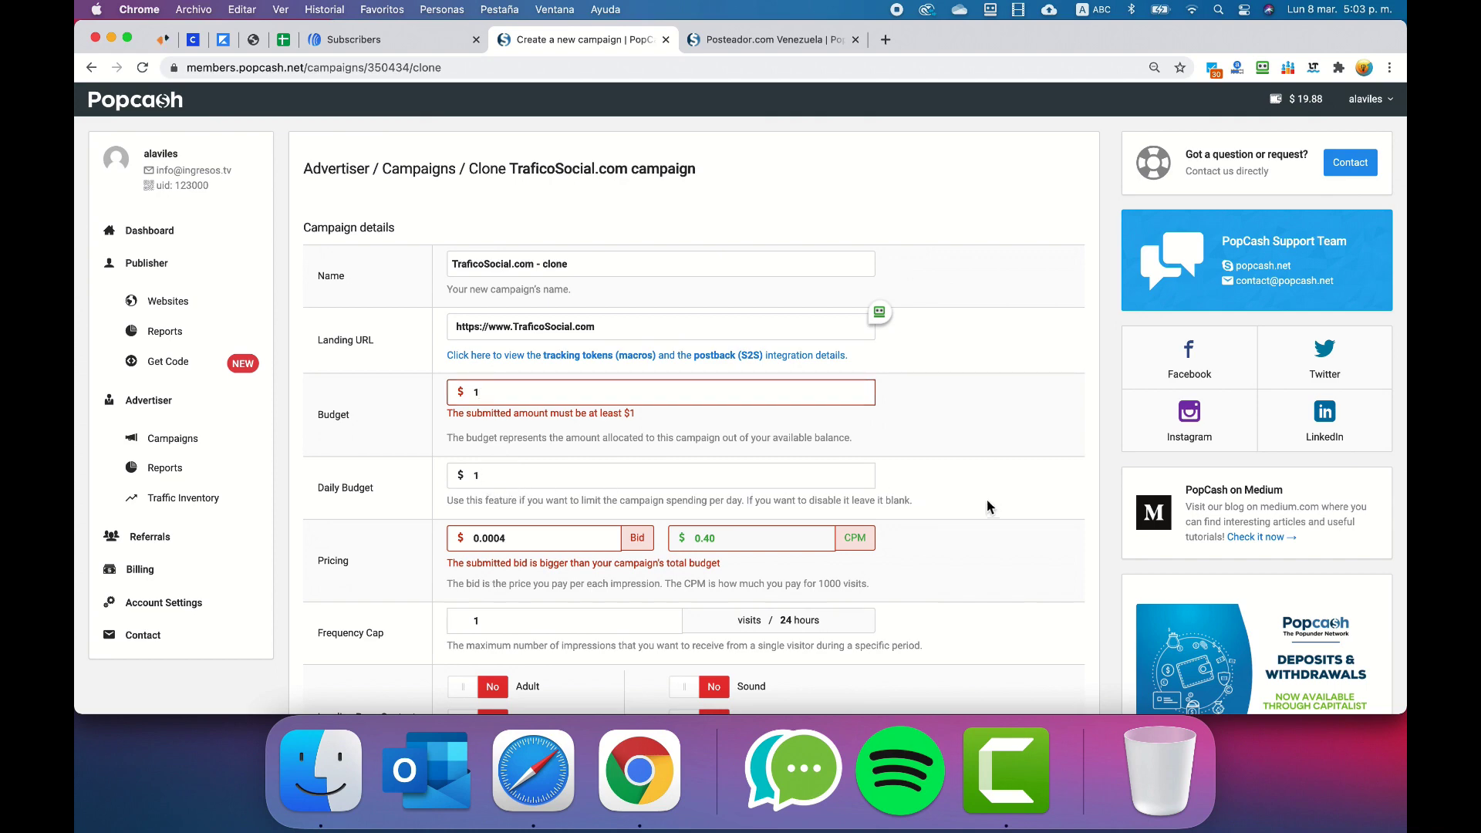
scroll(987, 498, "down", 15)
left_click(732, 617)
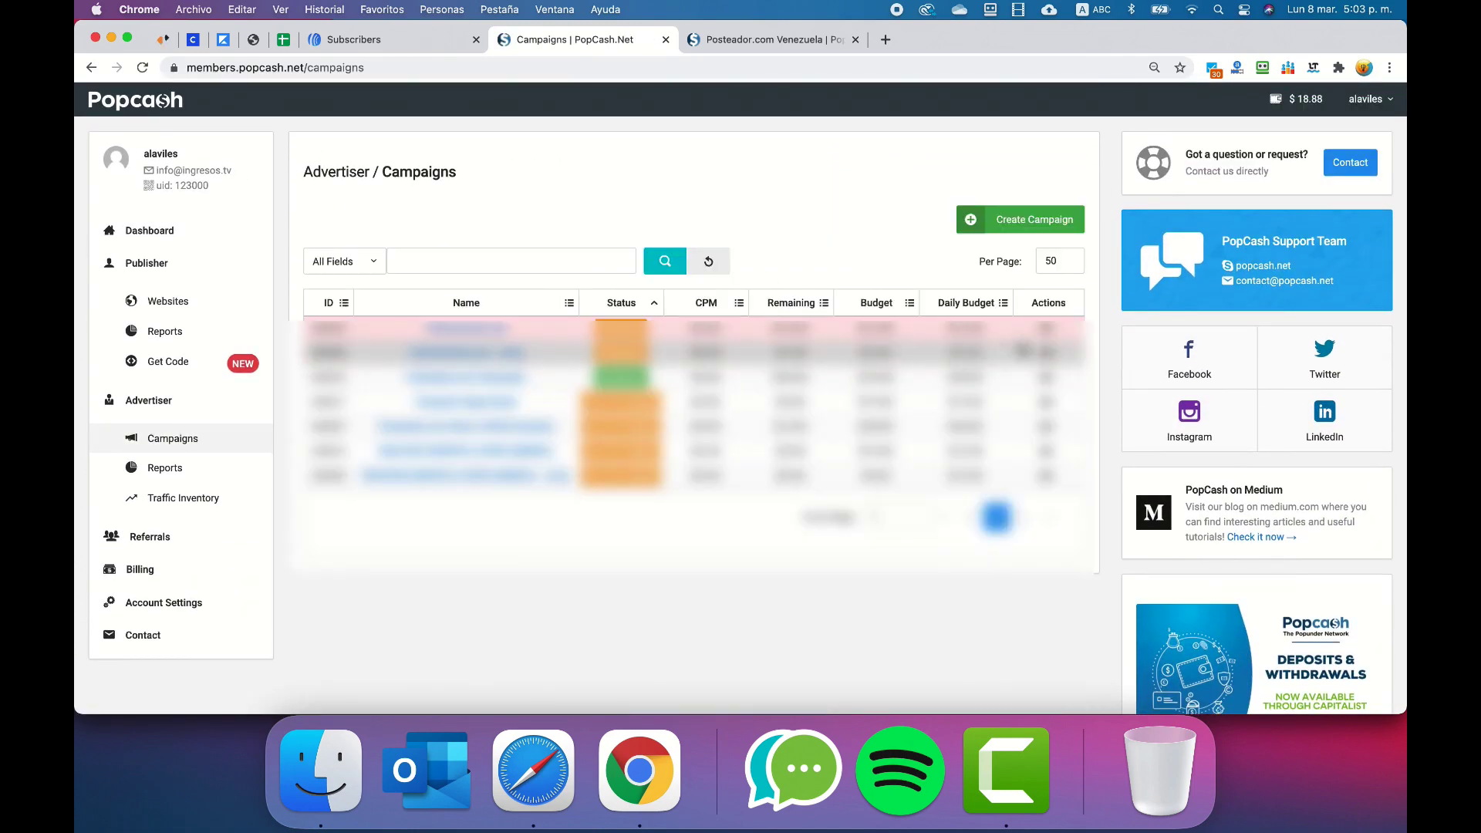
Delete the TraficoSocial.com campaign and its clone from the campaign list, confirming each deletion.
left_click(1050, 330)
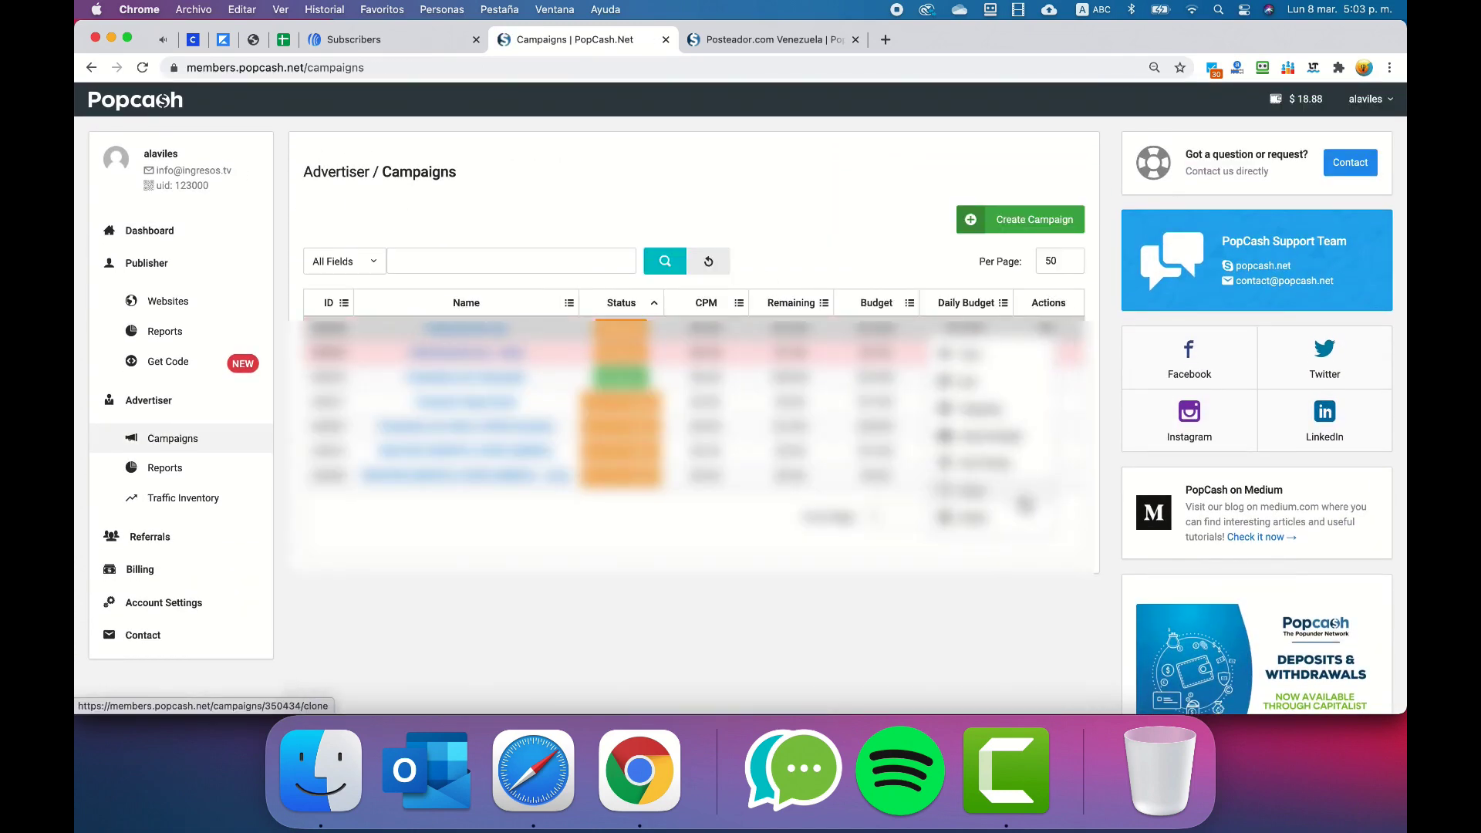
left_click(996, 517)
left_click(785, 484)
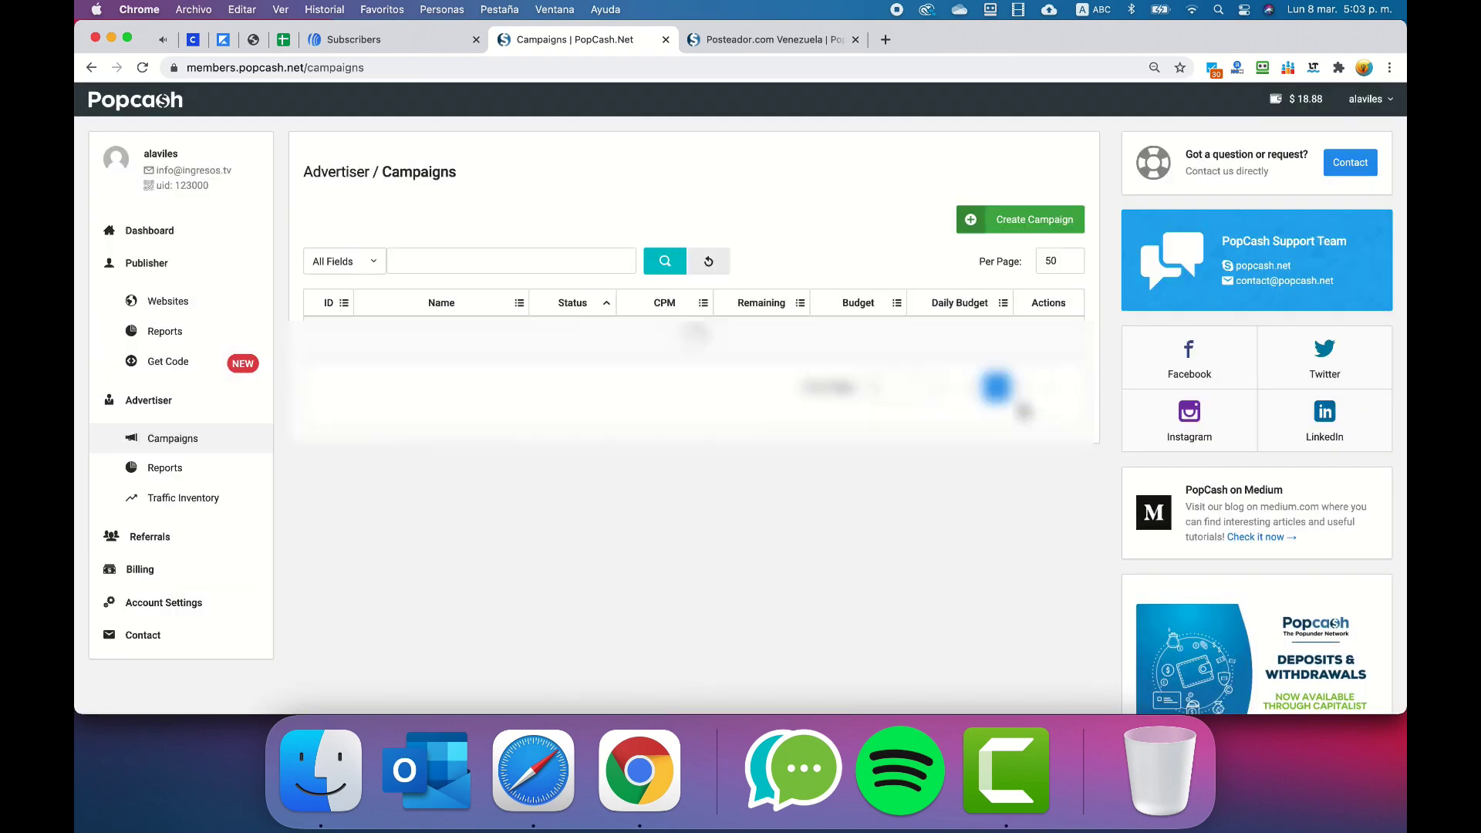
left_click(1049, 327)
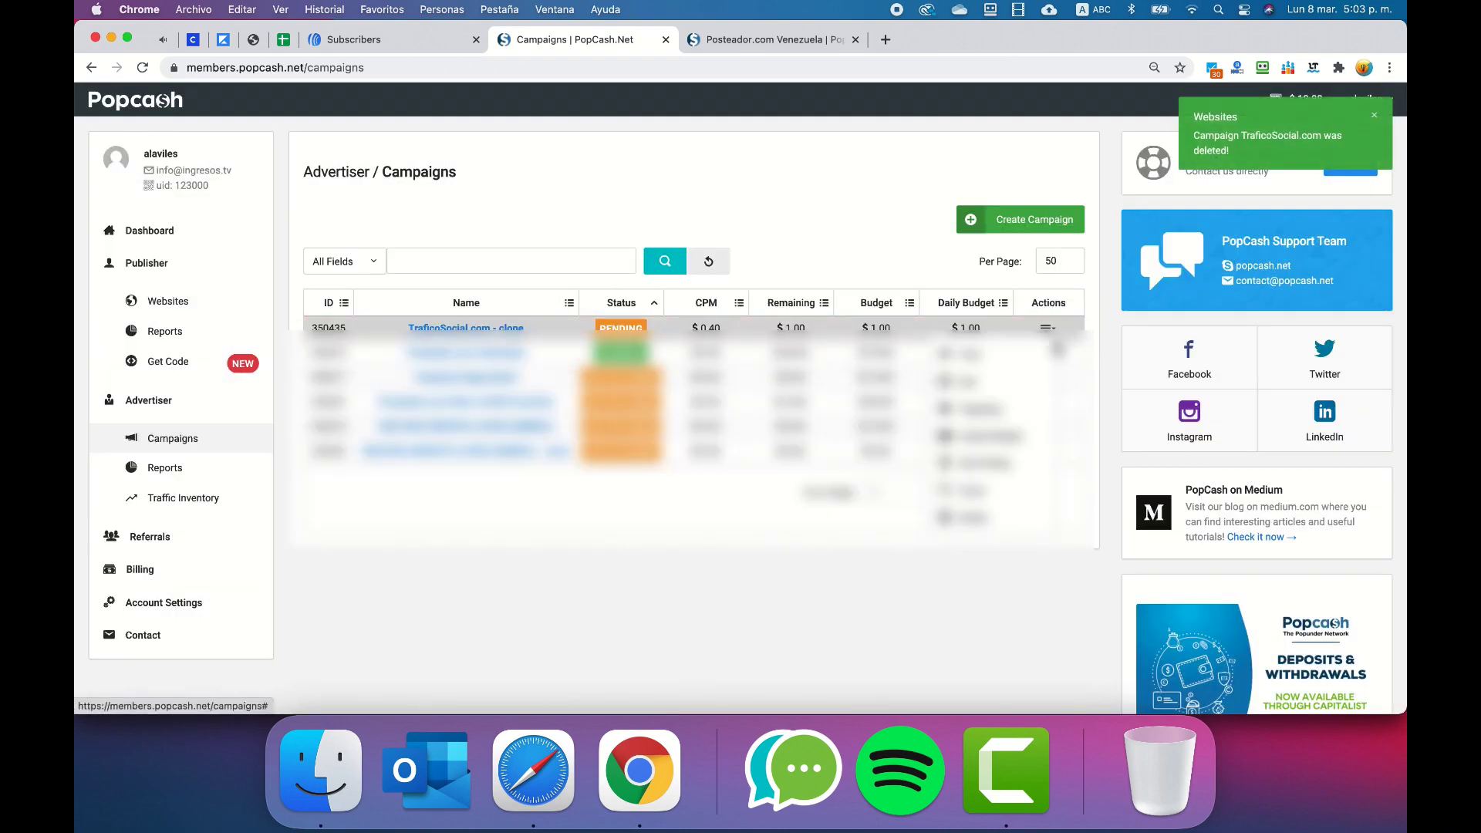
left_click(1018, 526)
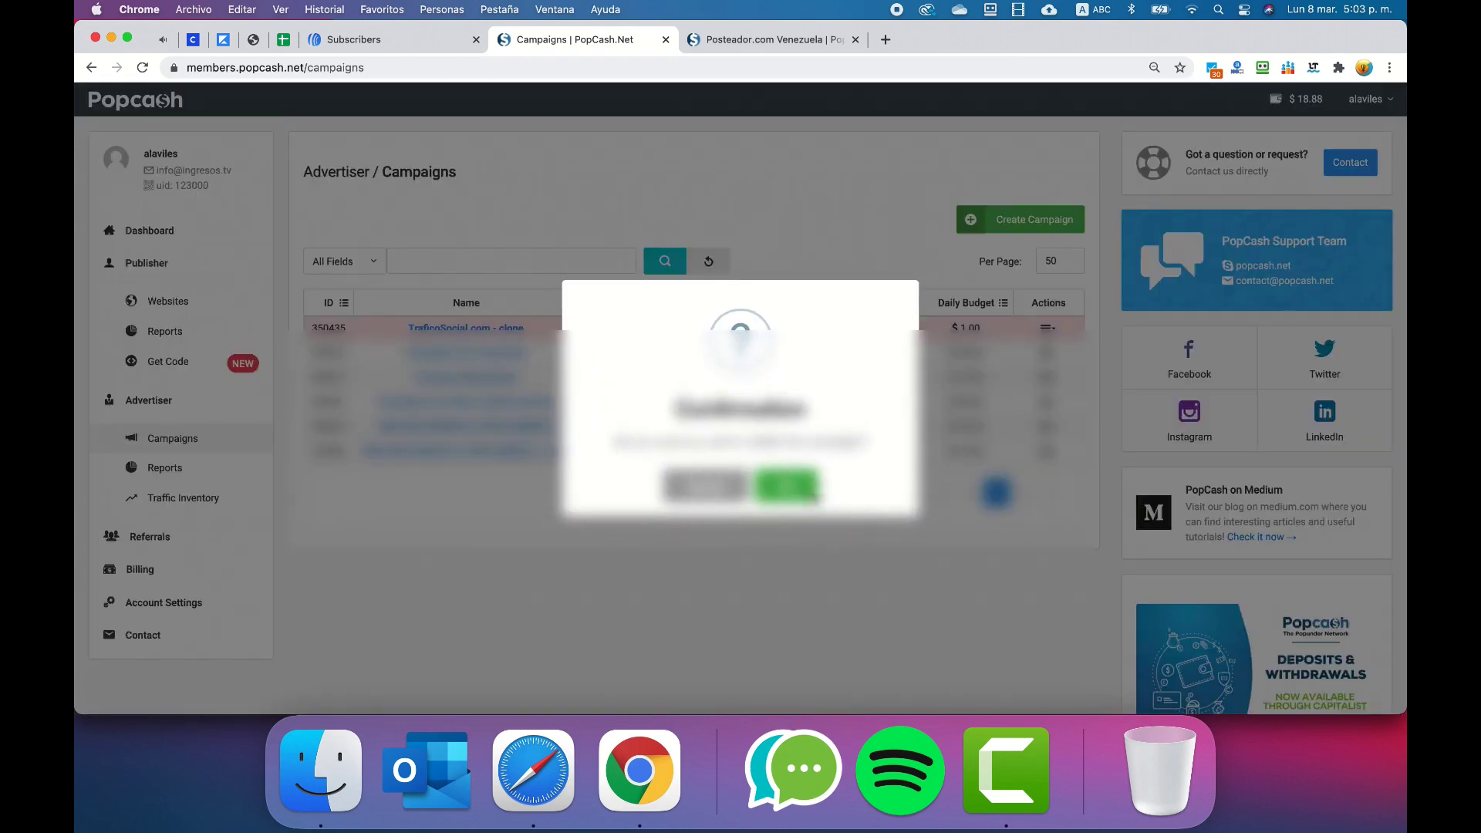
left_click(786, 484)
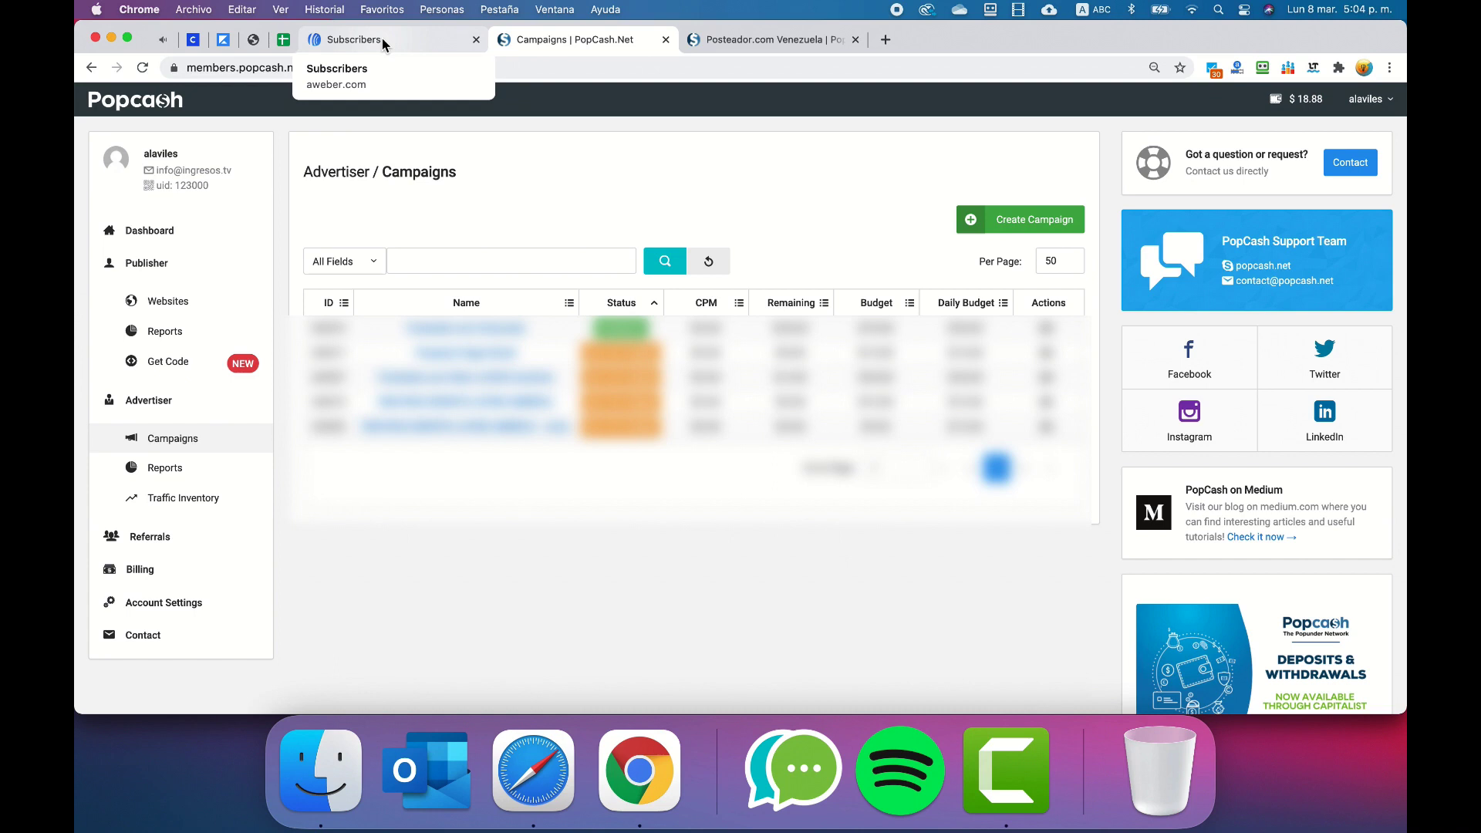
Switch to AWeber's list of subscribers added today.
left_click(382, 38)
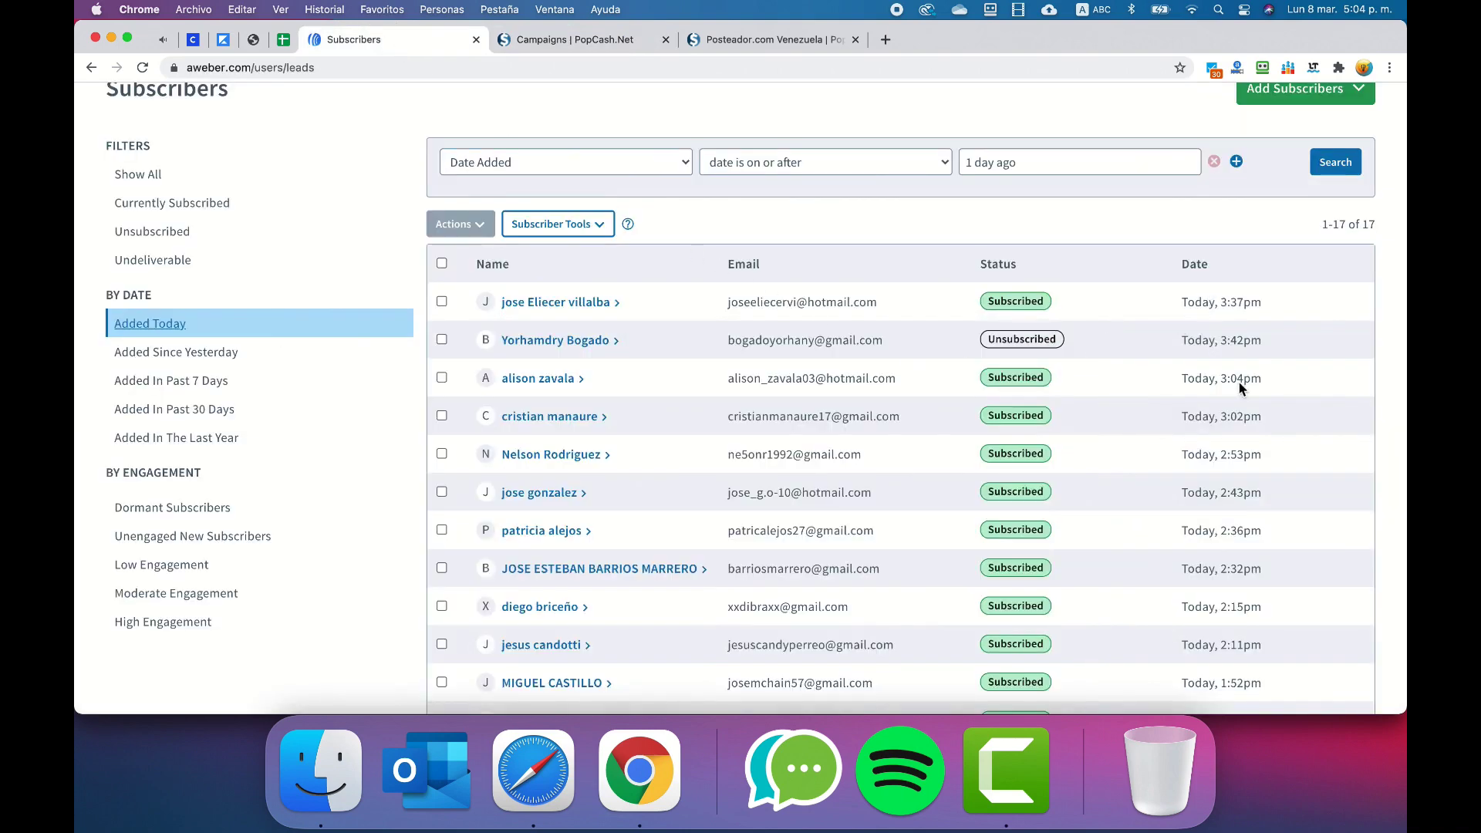